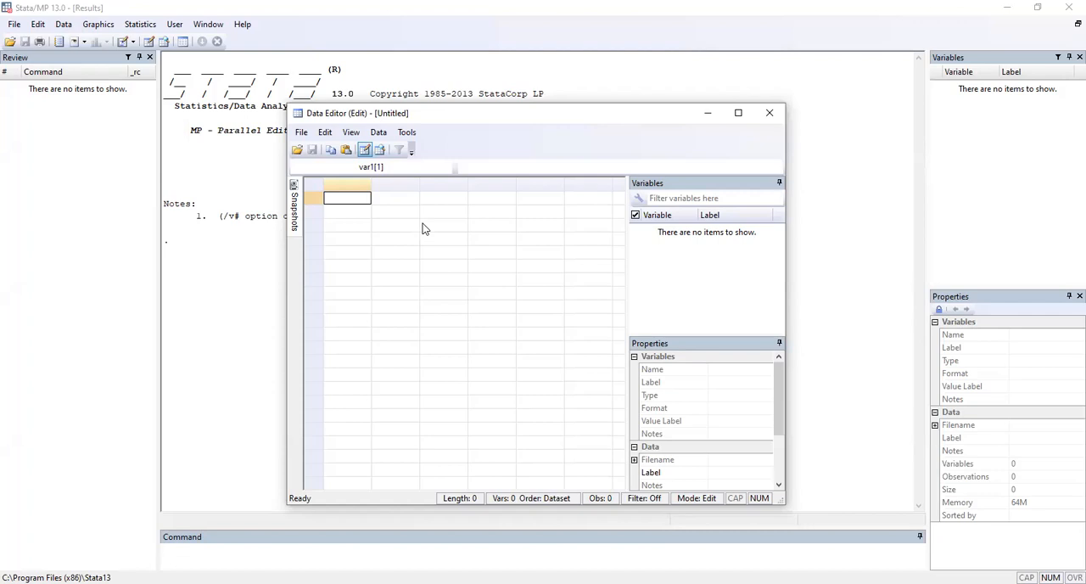
# Step: Fill rows 1 to 10 of the first data column with 1, 0, 0, 1, 3, 2, 0, 1, 2, 0
pyautogui.press('Return')
pyautogui.write('0')
pyautogui.press('Return')
pyautogui.write('0')
pyautogui.press('Return')
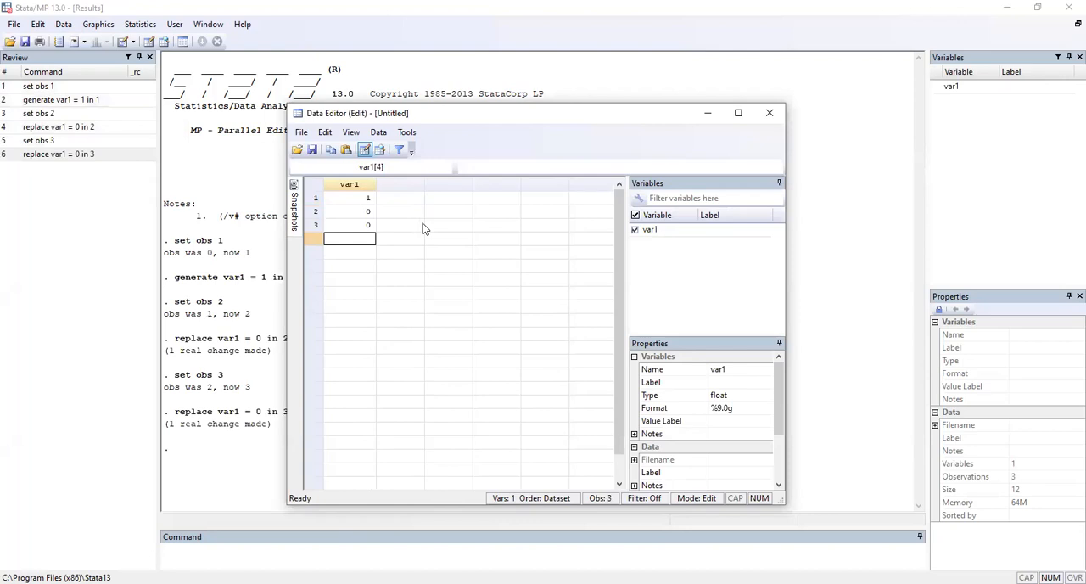
pyautogui.write('1')
pyautogui.press('Return')
pyautogui.write('3')
pyautogui.press('Return')
pyautogui.write('2')
pyautogui.press('Return')
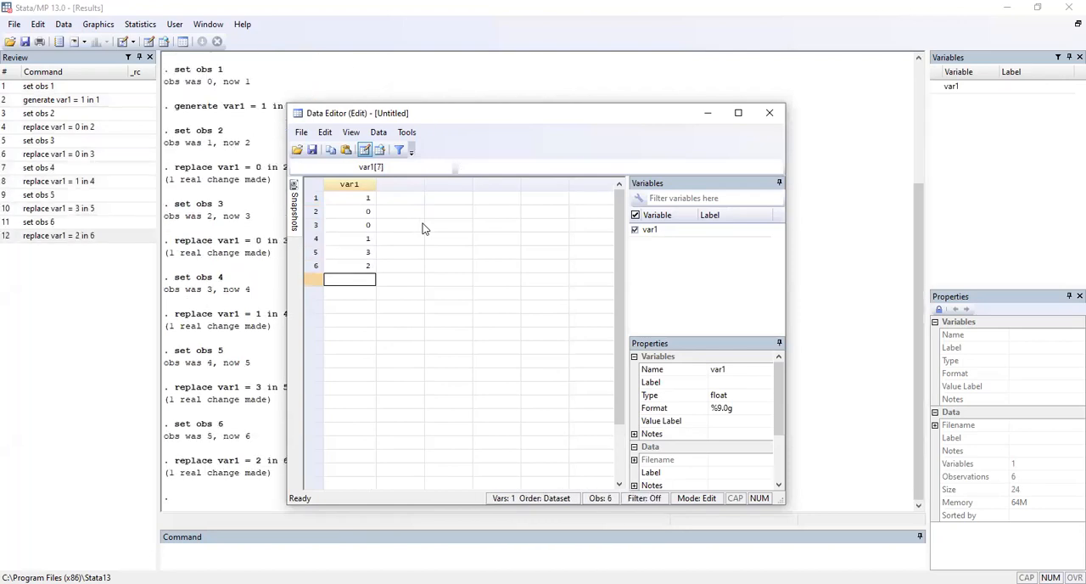
pyautogui.write('0')
pyautogui.press('Return')
pyautogui.write('1')
pyautogui.press('Return')
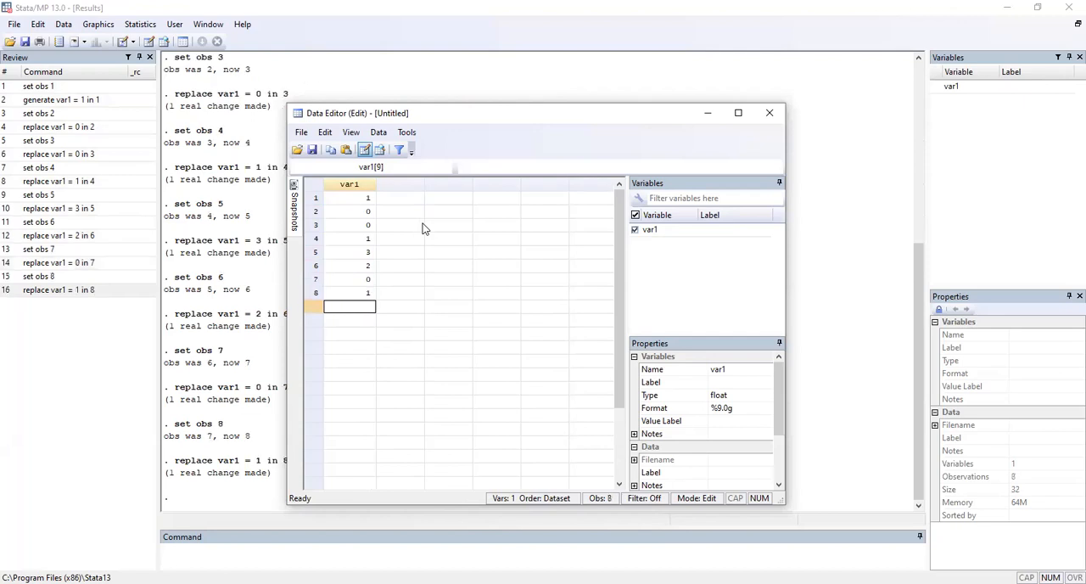
pyautogui.write('2')
pyautogui.press('Return')
pyautogui.write('0')
pyautogui.press('Return')
# Step: Fill rows 1 to 10 of the second data column with 2, 1, 3, 2, 0, 4, 1, 0, 2, 5
pyautogui.press('Tab')
pyautogui.press('Up')
pyautogui.press('Up')
pyautogui.press('Up')
pyautogui.press('Up')
pyautogui.press('Up')
pyautogui.press('Up')
pyautogui.press('Up')
pyautogui.press('Up')
pyautogui.press('Up')
pyautogui.press('Up')
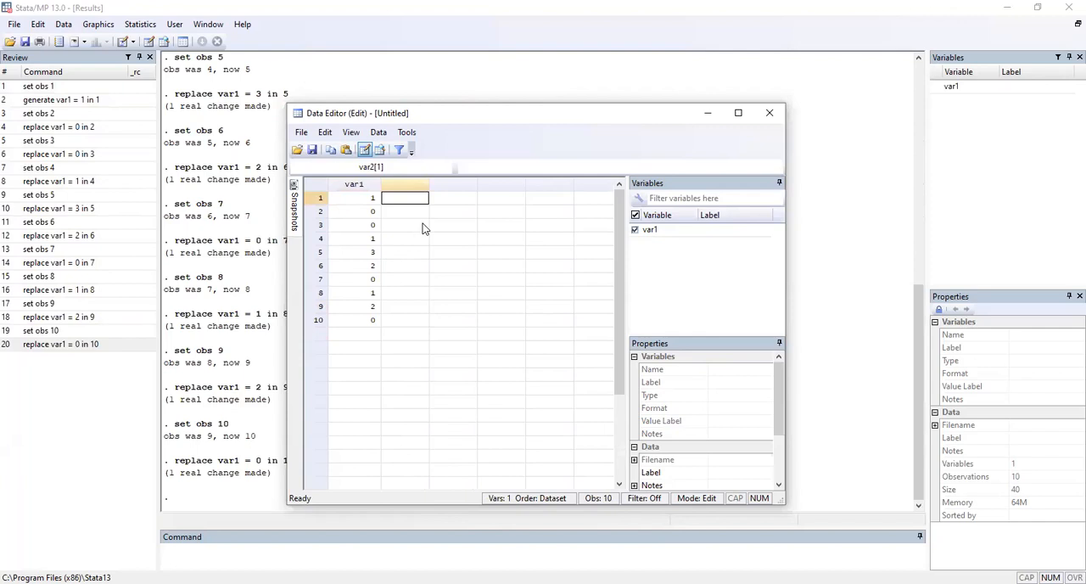
pyautogui.write('2')
pyautogui.press('Return')
pyautogui.write('1')
pyautogui.press('Return')
pyautogui.write('3')
pyautogui.press('Return')
pyautogui.write('2')
pyautogui.press('Return')
pyautogui.write('0')
pyautogui.press('Return')
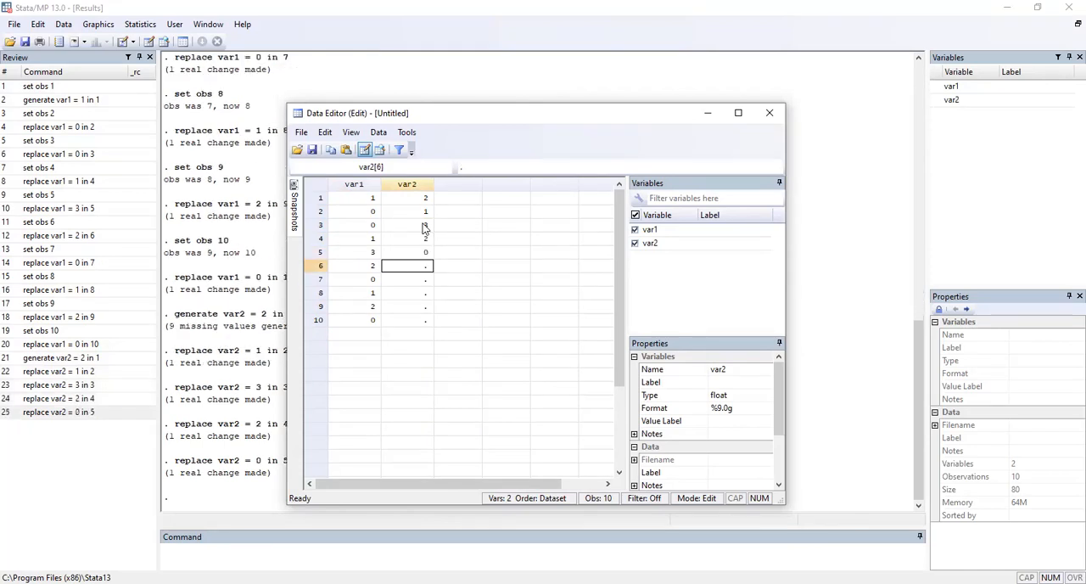
pyautogui.write('4')
pyautogui.press('Return')
pyautogui.write('1')
pyautogui.press('Return')
pyautogui.write('0')
pyautogui.press('Return')
pyautogui.write('2')
pyautogui.press('Return')
pyautogui.write('5')
pyautogui.press('Return')
# Step: Fill rows 1 to 10 of the third data column with 0, 0, 1, 5, 3, 2, 0, 0, 1, 2 and leave the Data Editor
pyautogui.press('Tab')
pyautogui.press('Up')
pyautogui.press('Up')
pyautogui.press('Up')
pyautogui.press('Up')
pyautogui.press('Up')
pyautogui.press('Up')
pyautogui.press('Up')
pyautogui.press('Up')
pyautogui.press('Up')
pyautogui.press('Up')
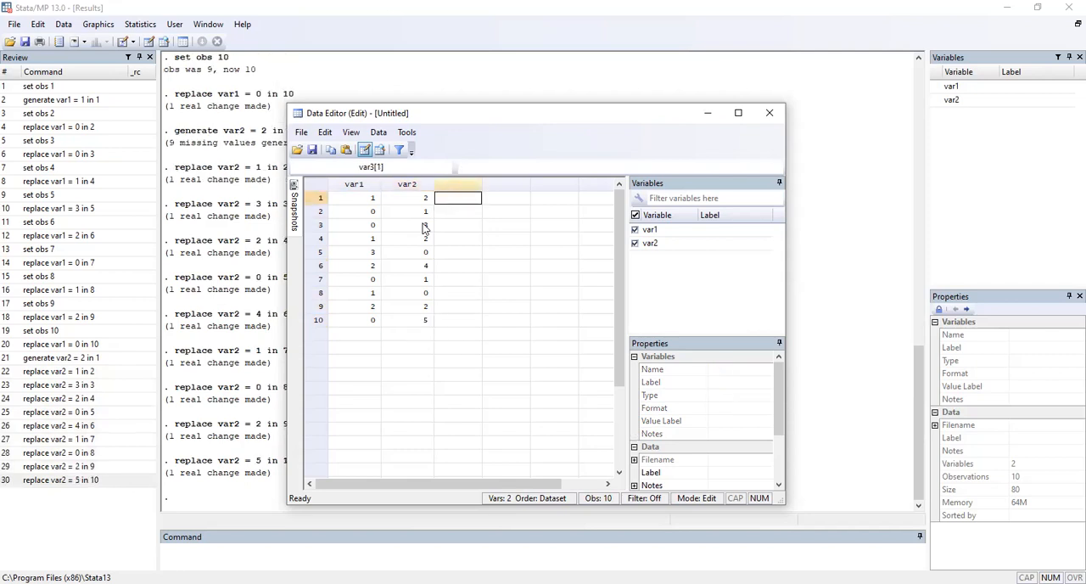
pyautogui.write('0')
pyautogui.press('Return')
pyautogui.write('0')
pyautogui.press('Return')
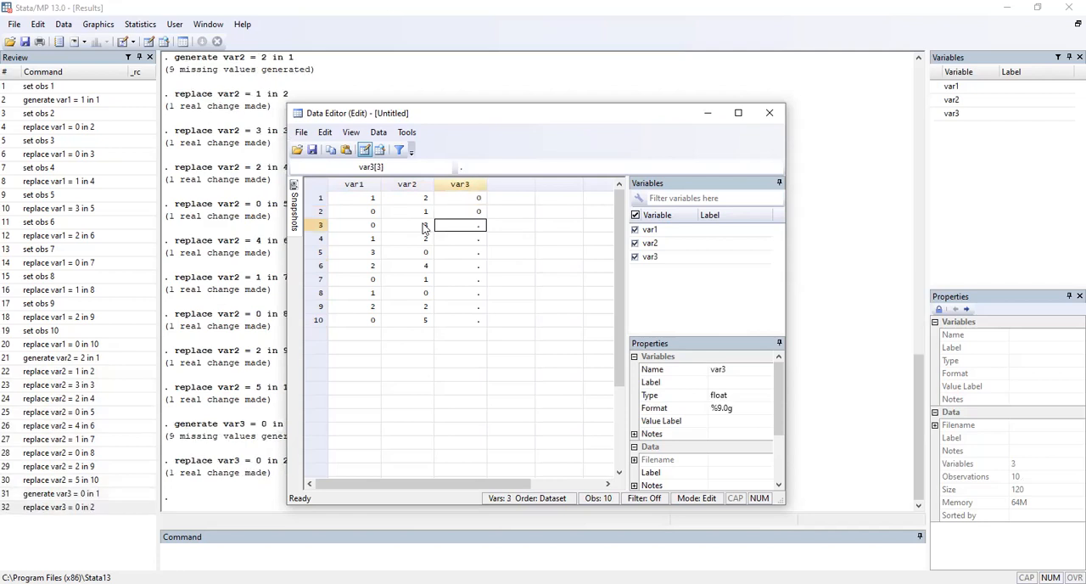
pyautogui.write('1')
pyautogui.press('Return')
pyautogui.write('5')
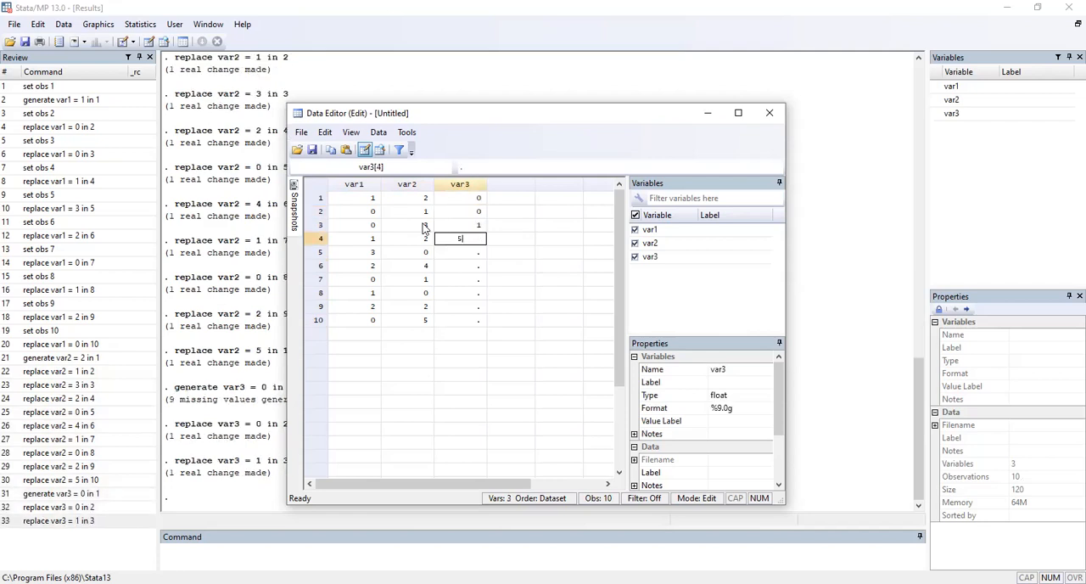
pyautogui.press('Return')
pyautogui.write('3')
pyautogui.press('Return')
pyautogui.write('2')
pyautogui.press('Return')
pyautogui.write('0')
pyautogui.press('Return')
pyautogui.write('0')
pyautogui.press('Return')
pyautogui.write('1')
pyautogui.press('Return')
pyautogui.write('2')
pyautogui.press('Return')
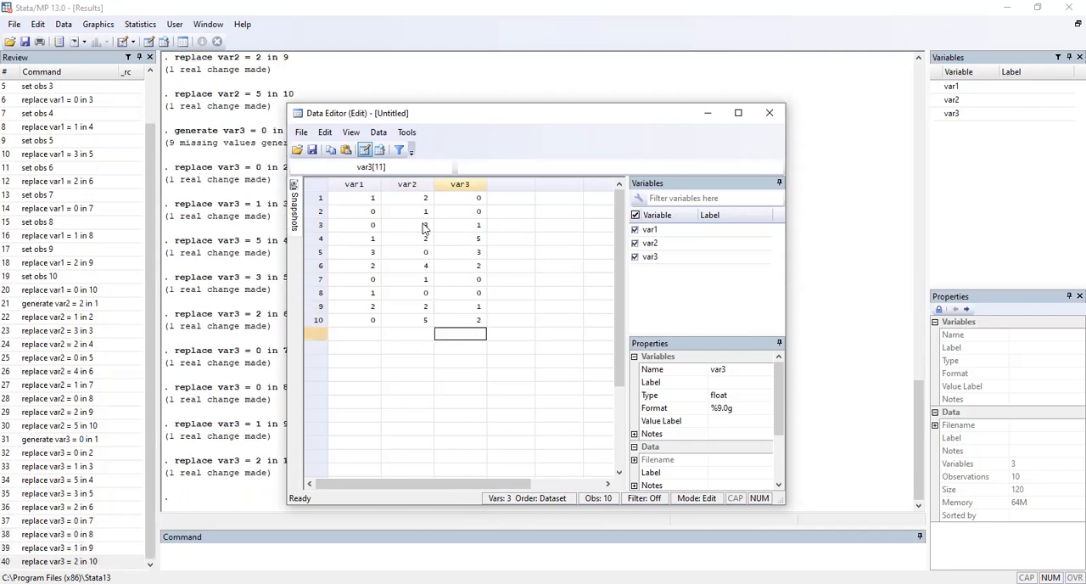
pyautogui.click(713, 123)
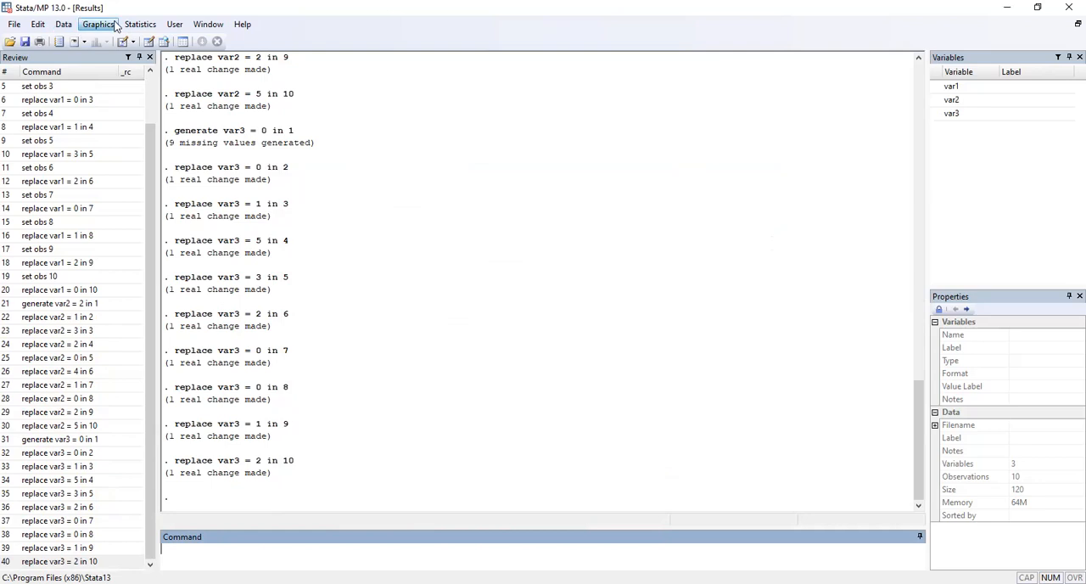
# Step: Run a one-way ANOVA with var1 as the response variable and var2 as the factor variable
pyautogui.click(132, 25)
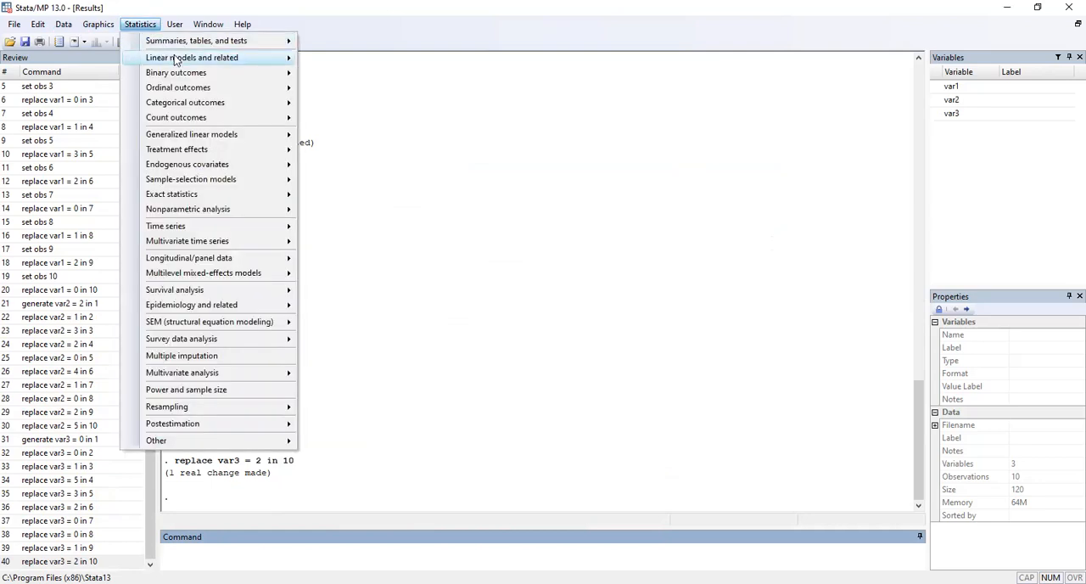
pyautogui.moveTo(176, 59)
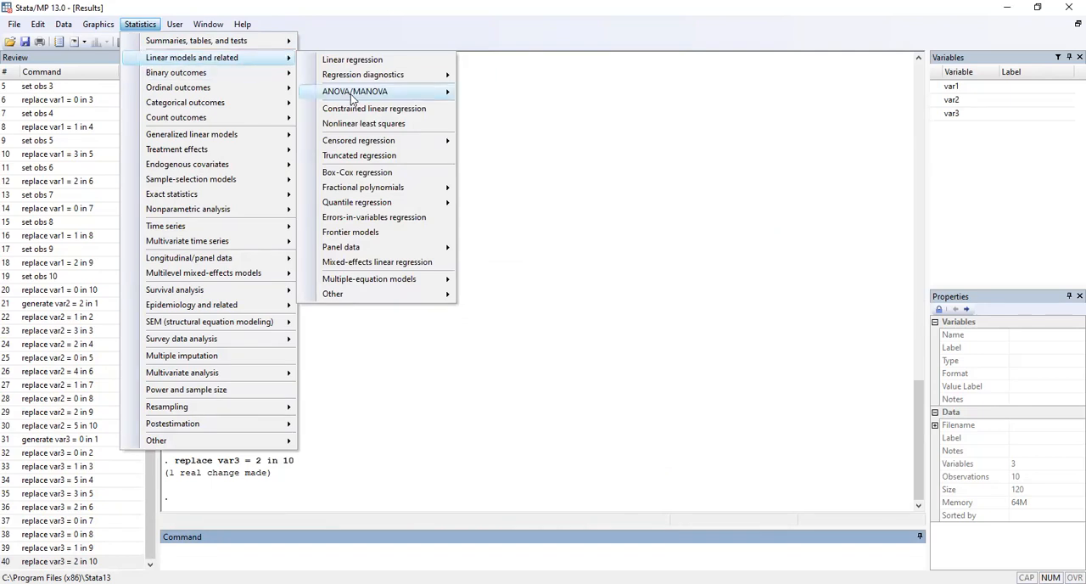
pyautogui.moveTo(397, 97)
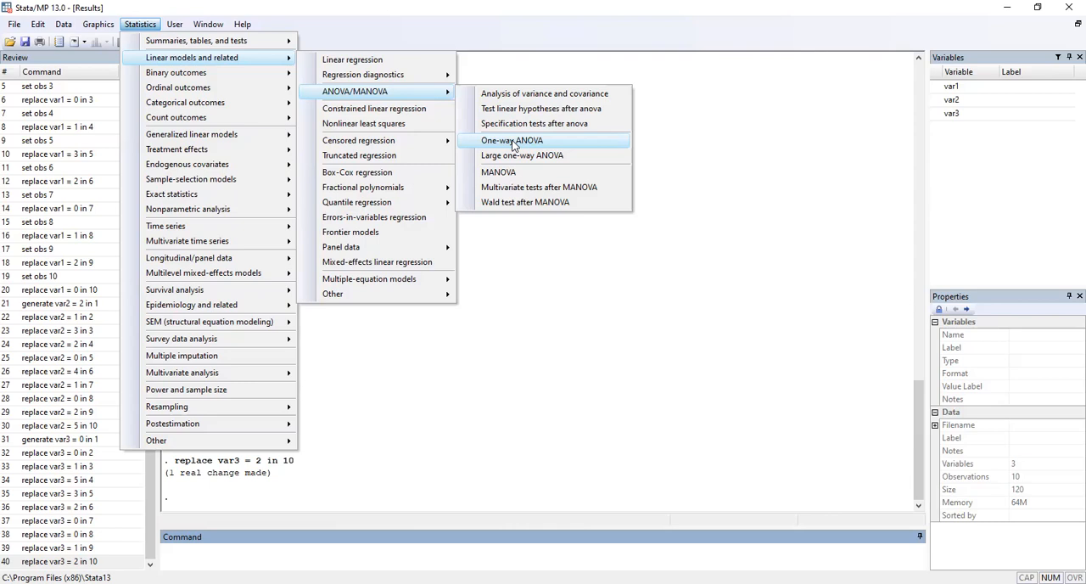
pyautogui.click(514, 142)
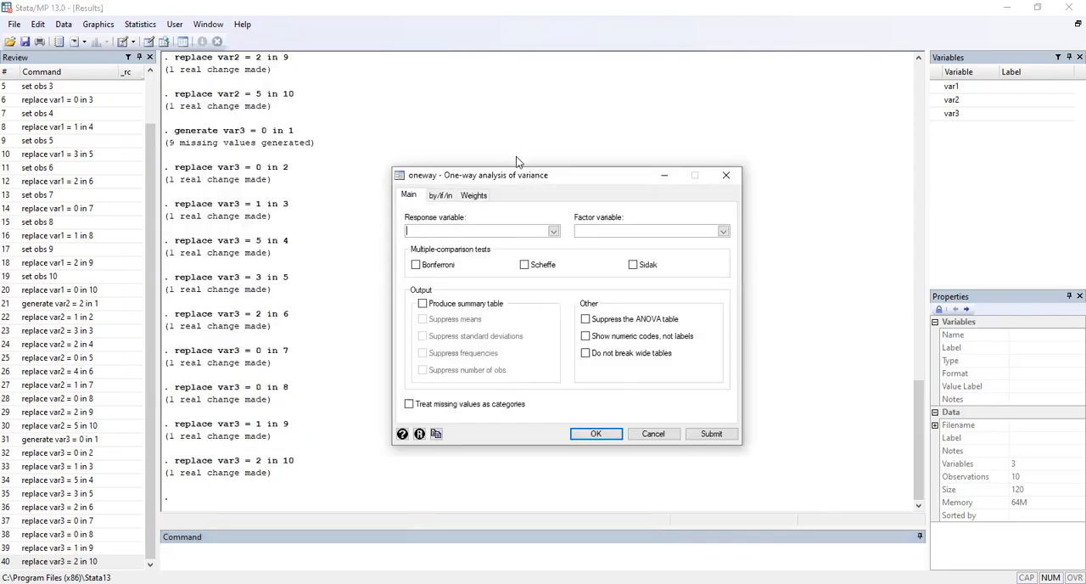
pyautogui.click(554, 235)
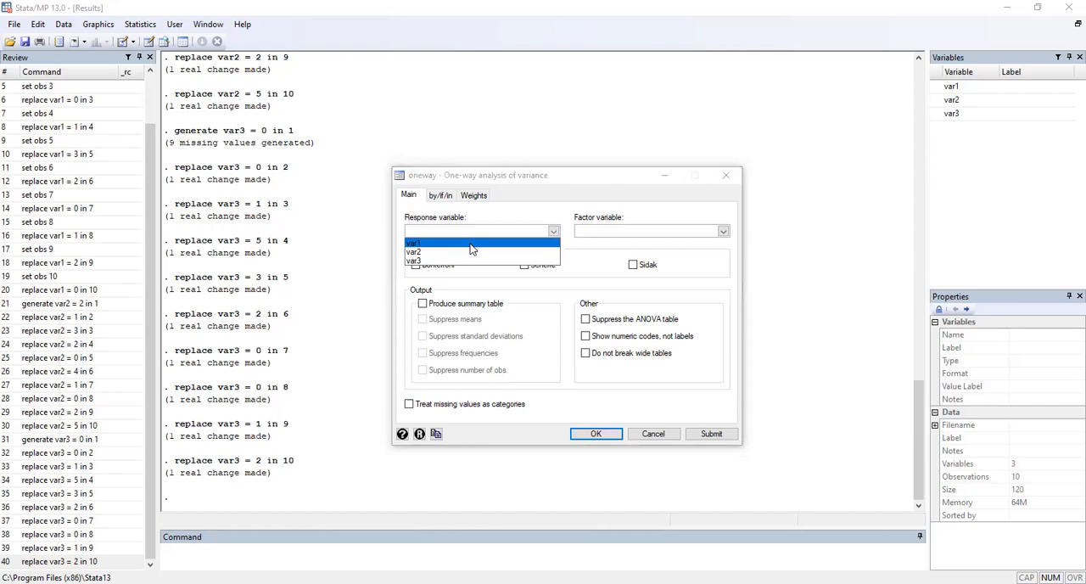
pyautogui.click(472, 244)
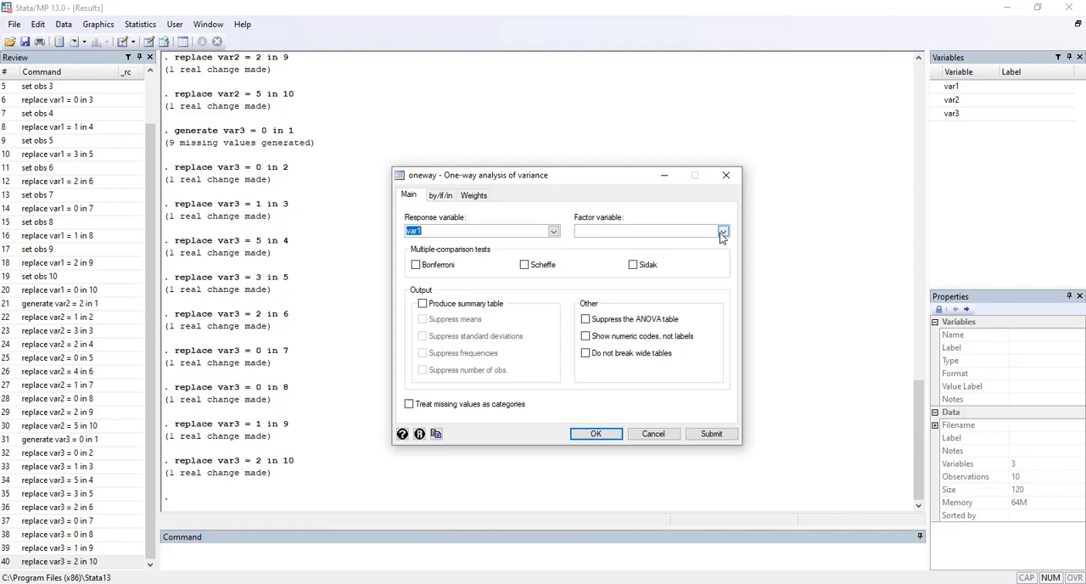
pyautogui.click(649, 236)
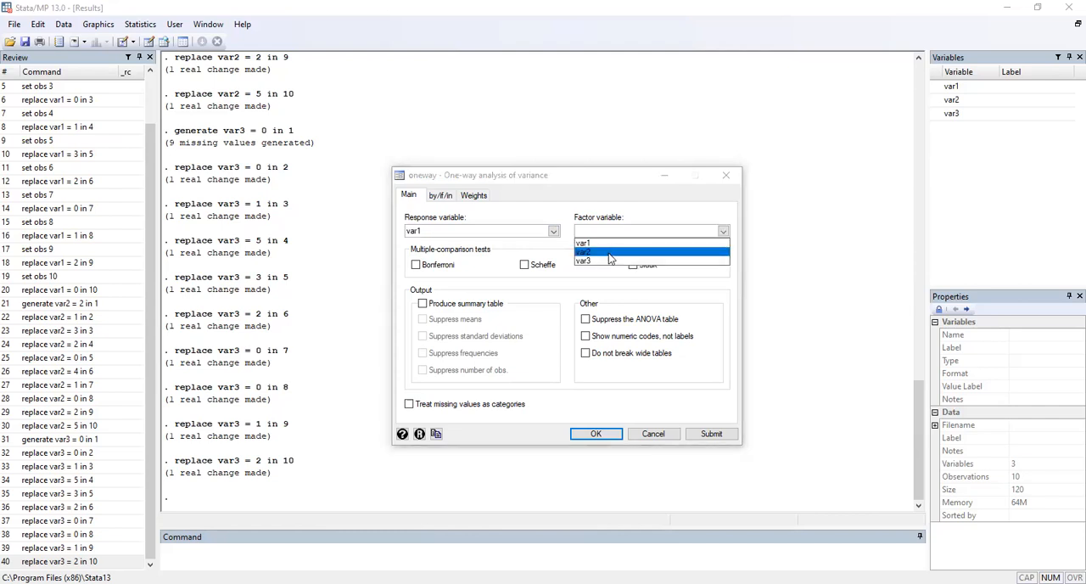
pyautogui.click(608, 253)
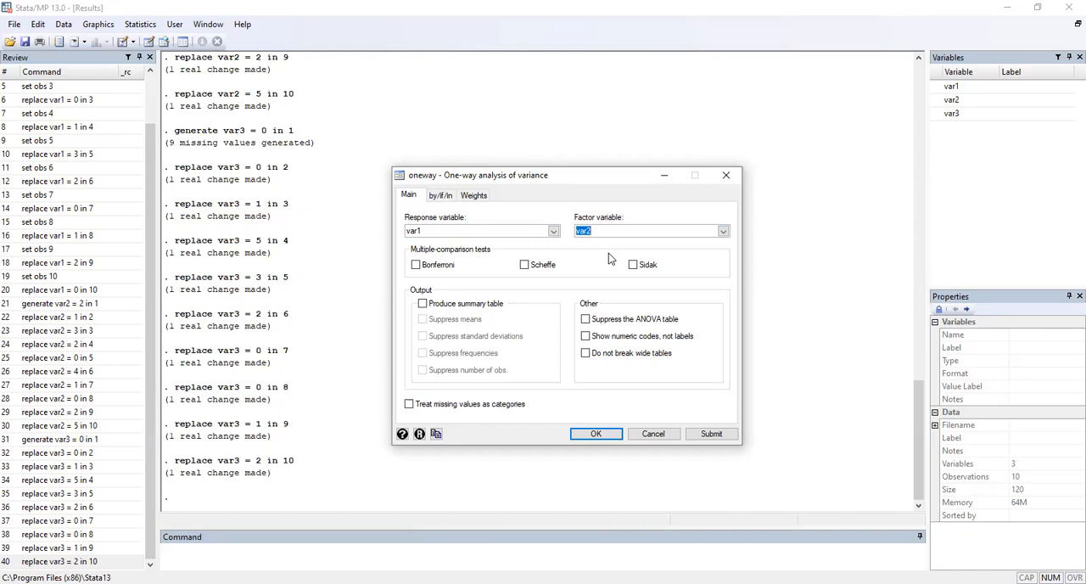
pyautogui.click(621, 230)
pyautogui.scroll(-1, 720, 235)
pyautogui.click(621, 250)
pyautogui.click(597, 433)
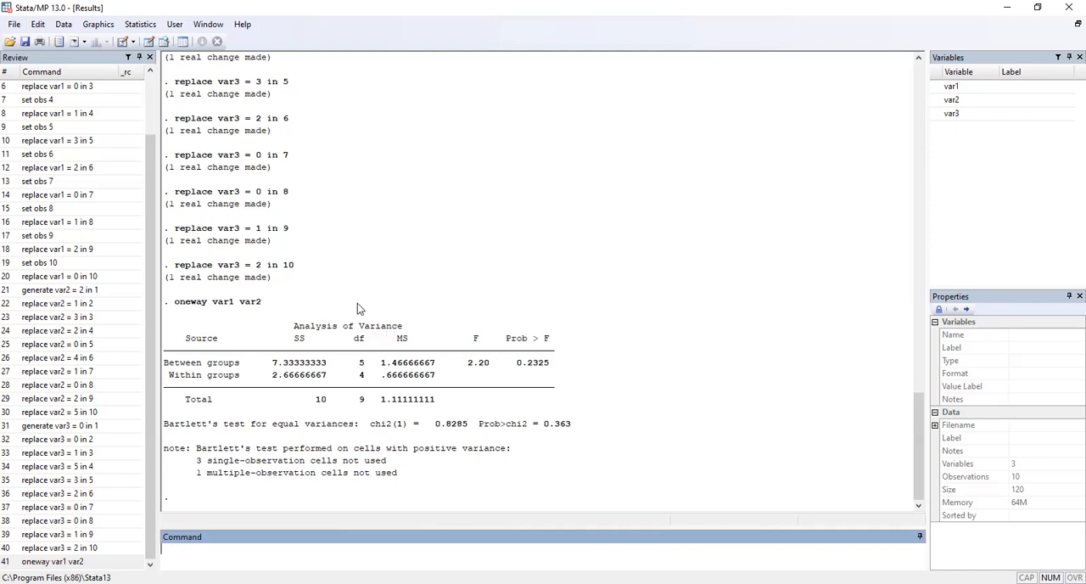
# Step: Run another one-way ANOVA on response var1, changing the factor variable to var3
pyautogui.click(127, 30)
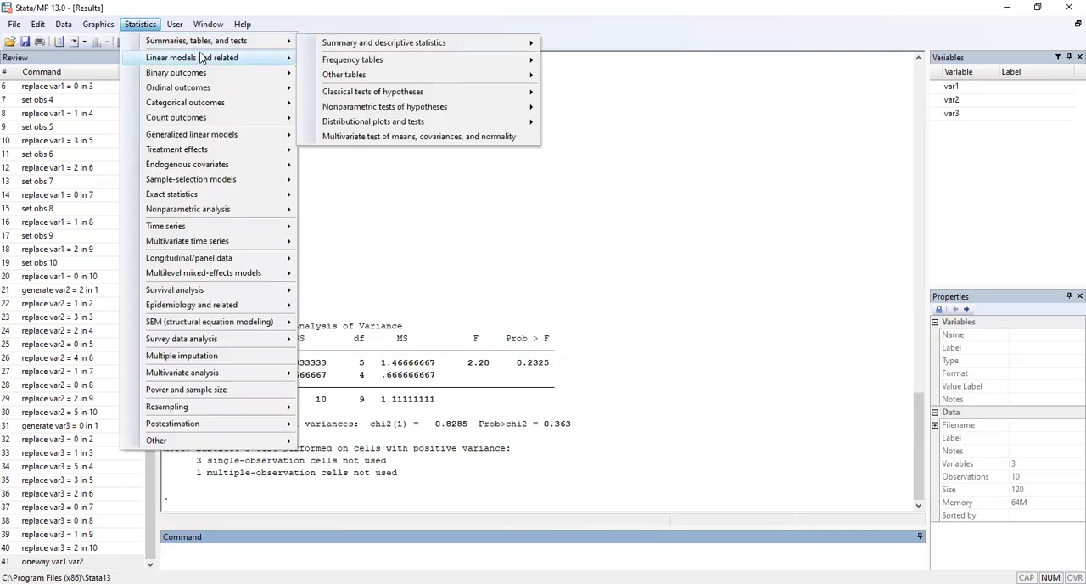
pyautogui.moveTo(200, 56)
pyautogui.moveTo(405, 93)
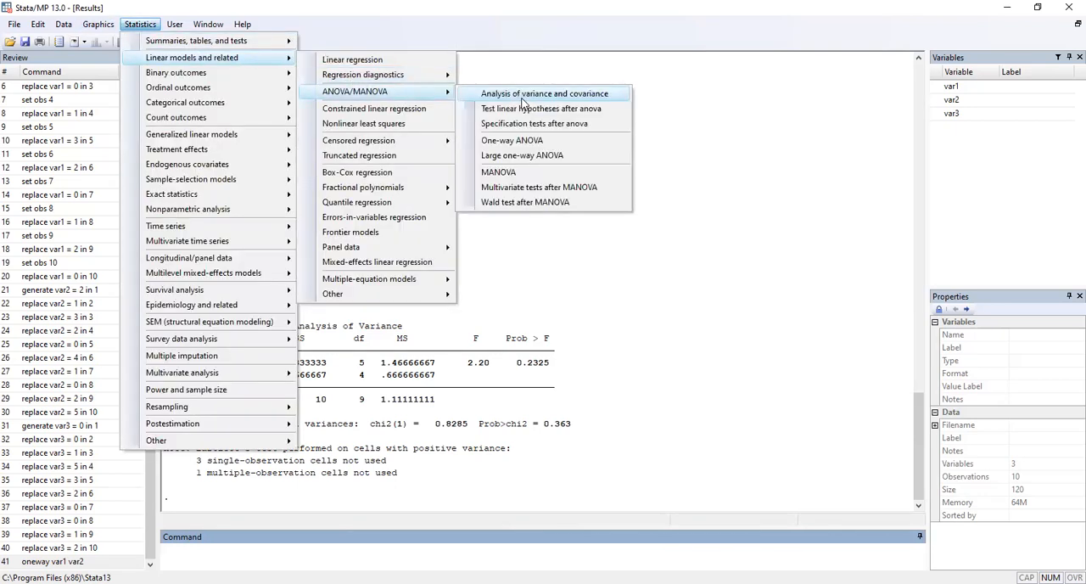
pyautogui.click(520, 142)
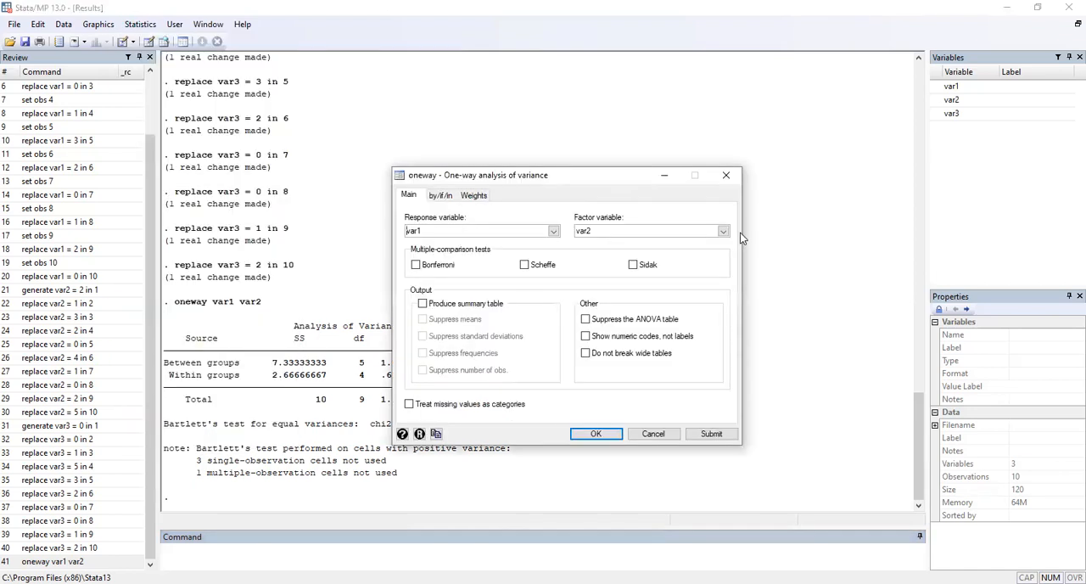
pyautogui.click(723, 231)
pyautogui.click(578, 261)
pyautogui.click(594, 434)
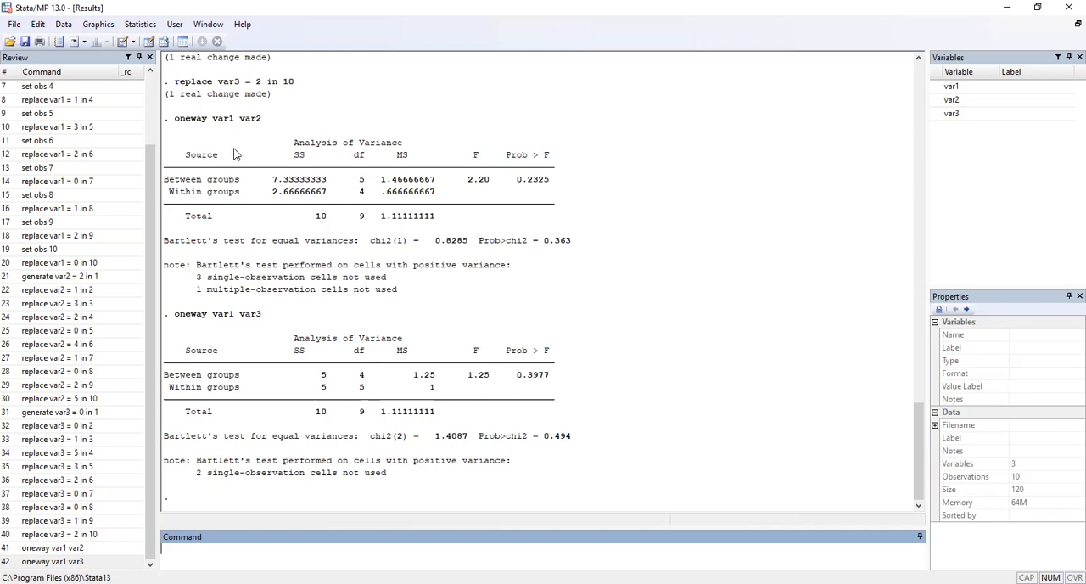
pyautogui.click(139, 28)
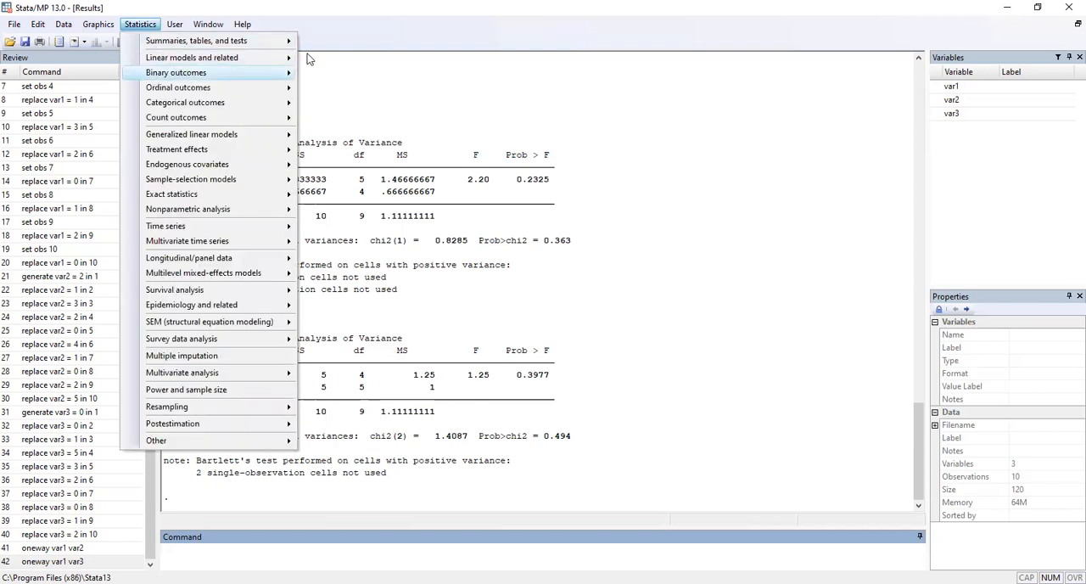
pyautogui.moveTo(222, 57)
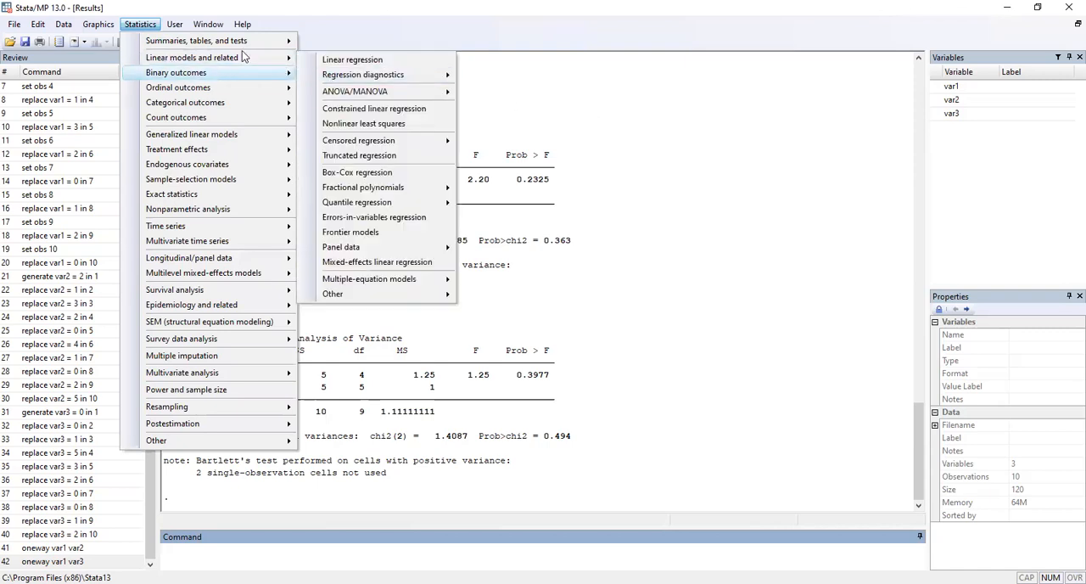
pyautogui.moveTo(366, 92)
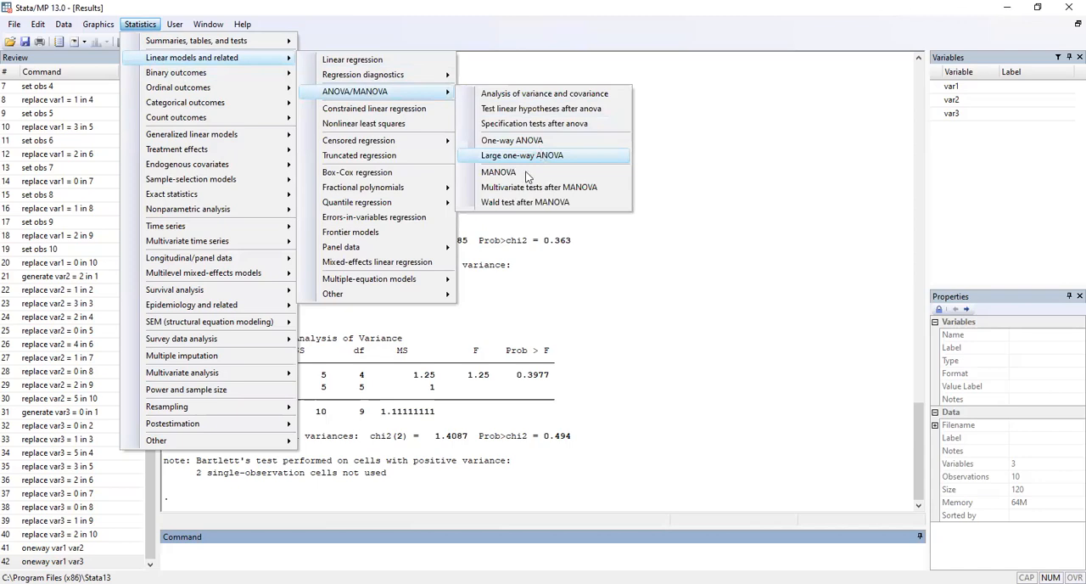
pyautogui.click(543, 156)
pyautogui.click(497, 251)
pyautogui.click(479, 257)
pyautogui.click(588, 252)
pyautogui.click(582, 268)
pyautogui.click(590, 250)
pyautogui.click(537, 278)
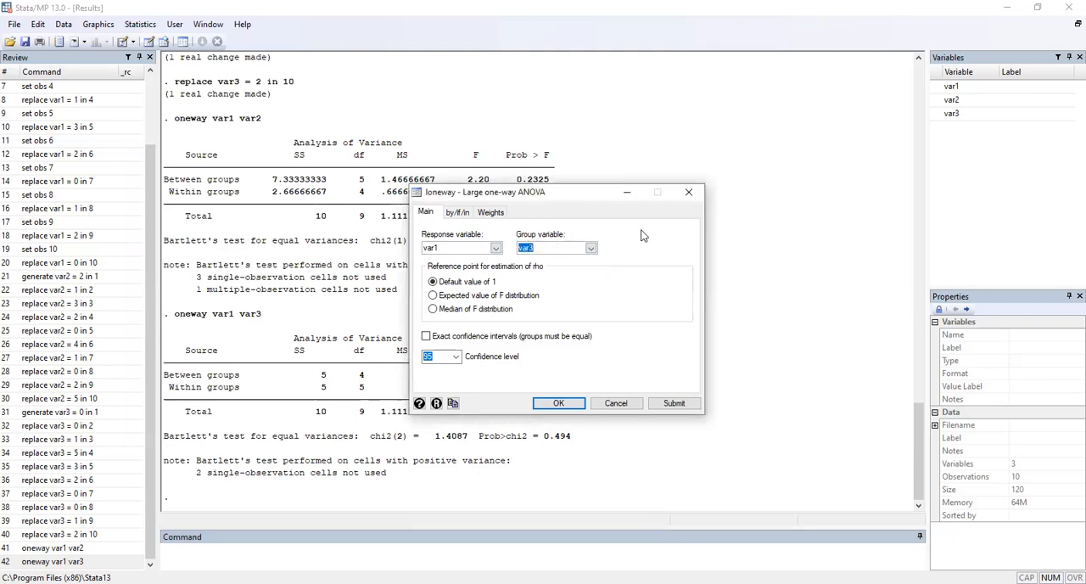
pyautogui.click(694, 194)
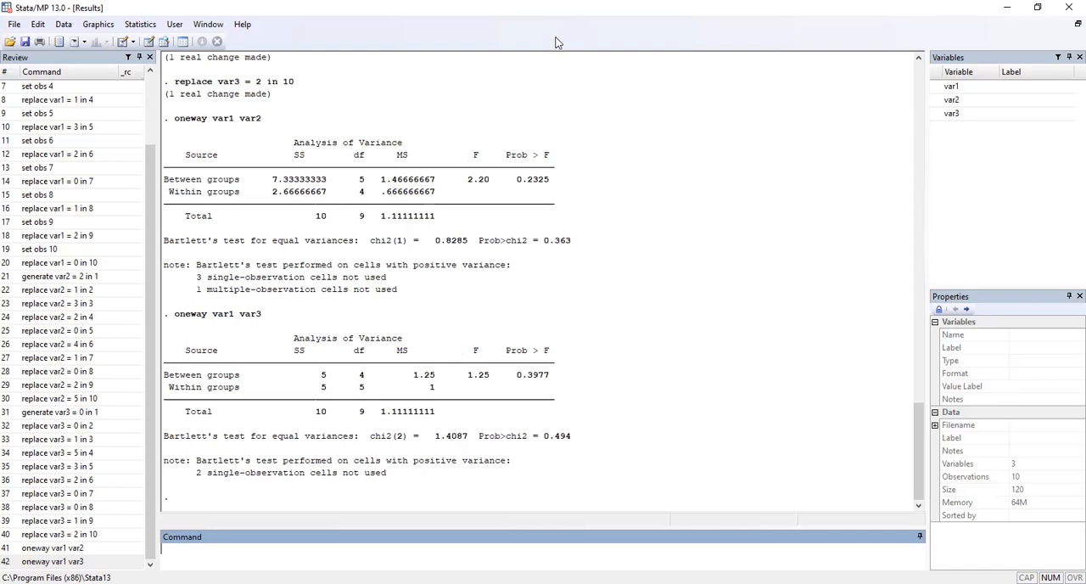
# Step: Close the current Stata session and show the photo of the textbook ANOVA exercises maximized in Photos
pyautogui.click(1068, 7)
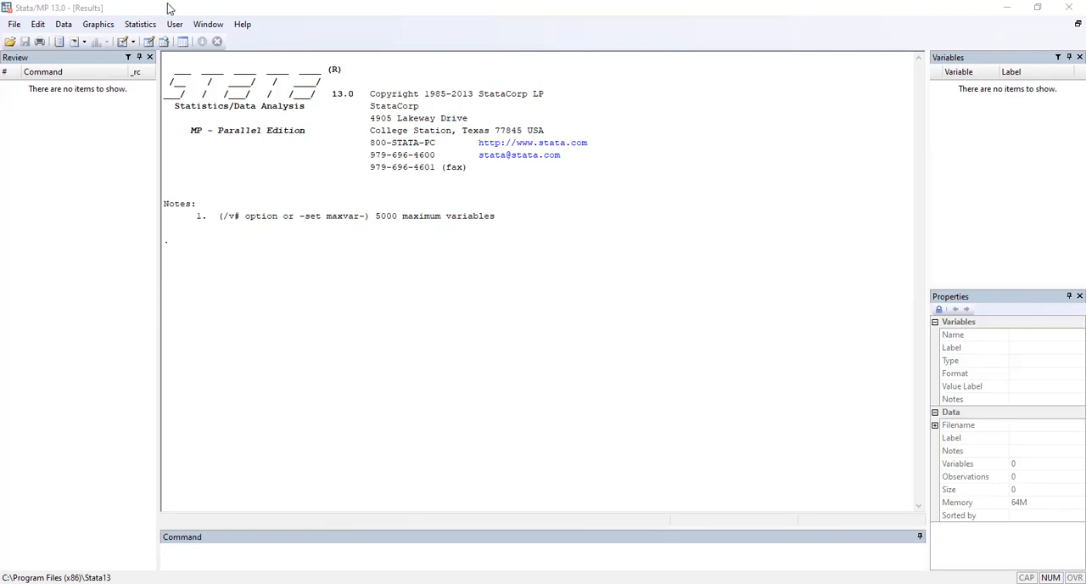
pyautogui.click(687, 220)
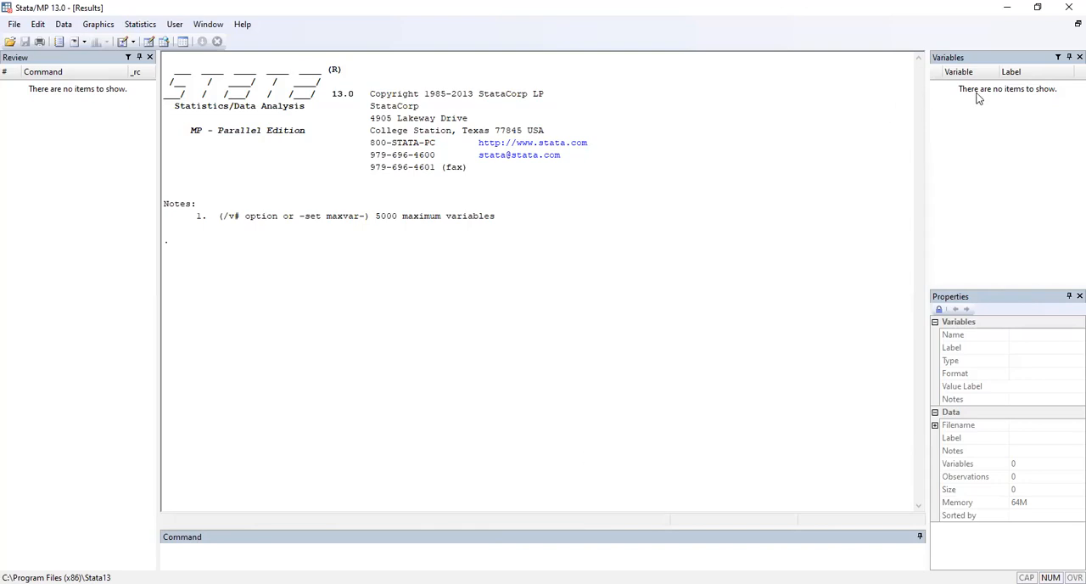
pyautogui.click(1010, 8)
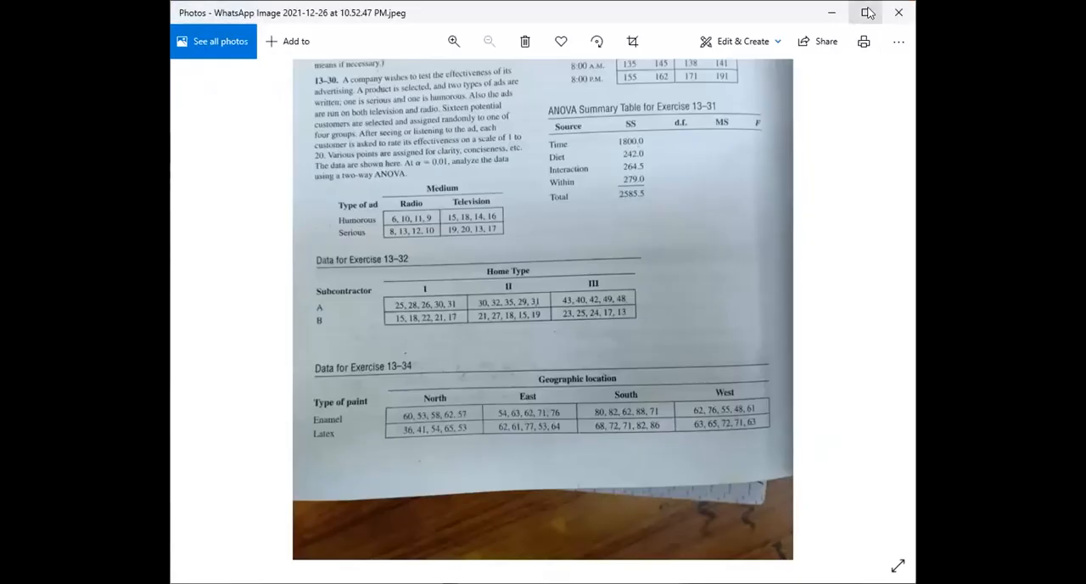
pyautogui.click(867, 12)
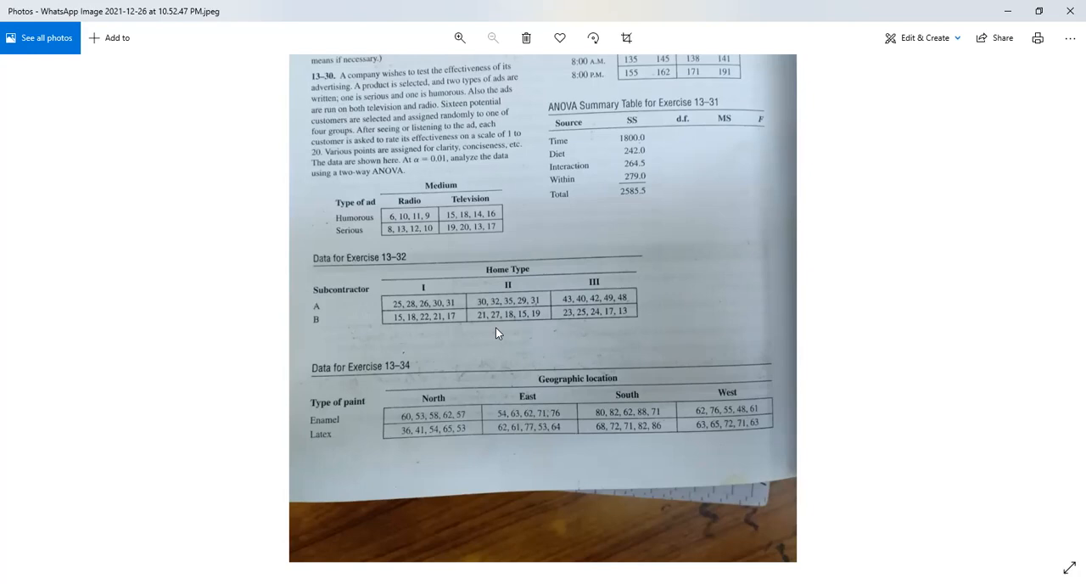
# Step: Switch back to the empty Stata session and open the Data Editor in edit mode
pyautogui.hotkey('alt', 'Tab')
pyautogui.click(647, 503)
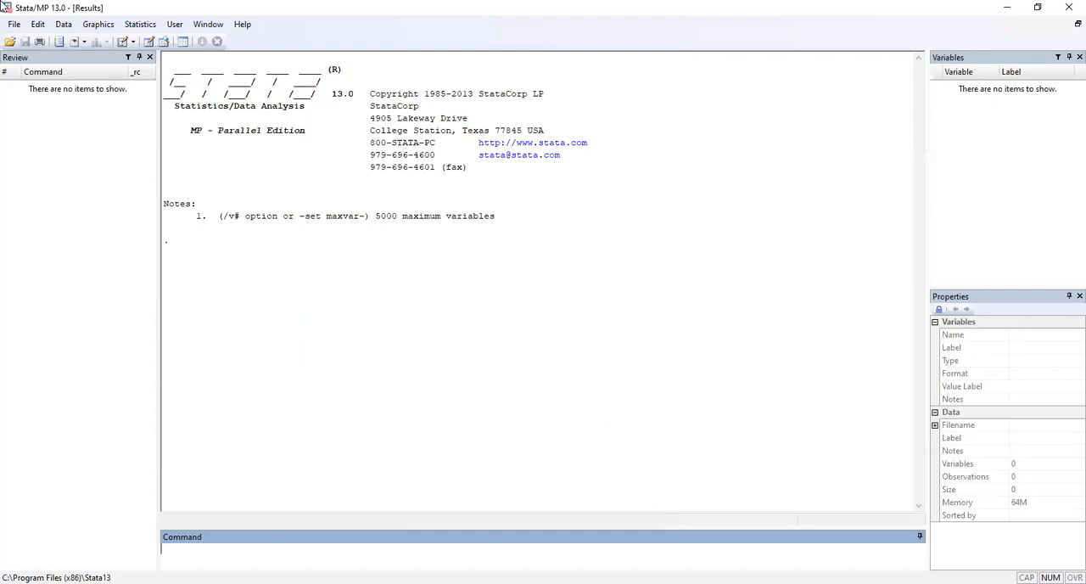
pyautogui.click(64, 24)
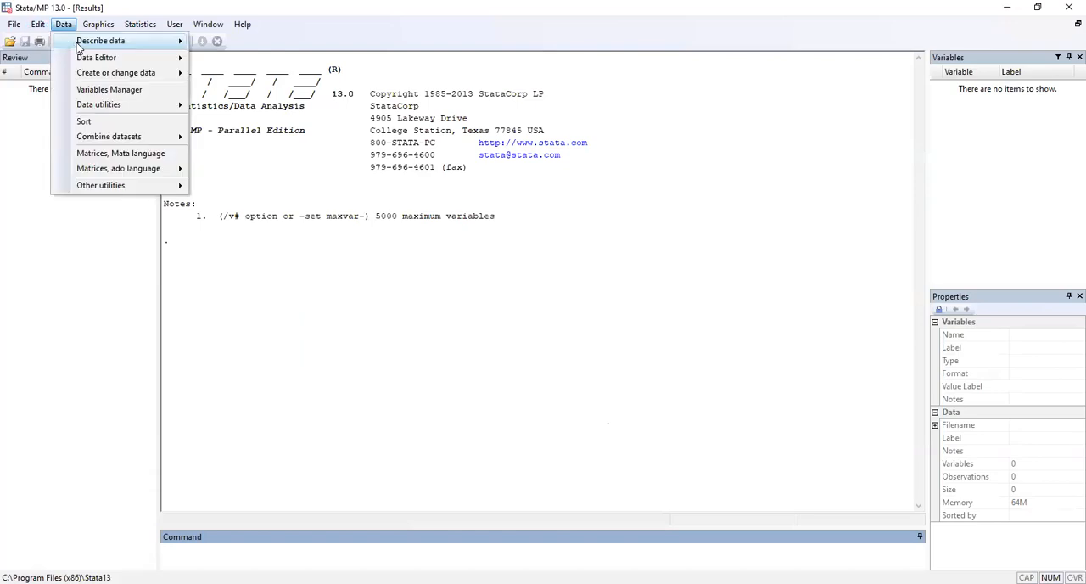
pyautogui.moveTo(93, 57)
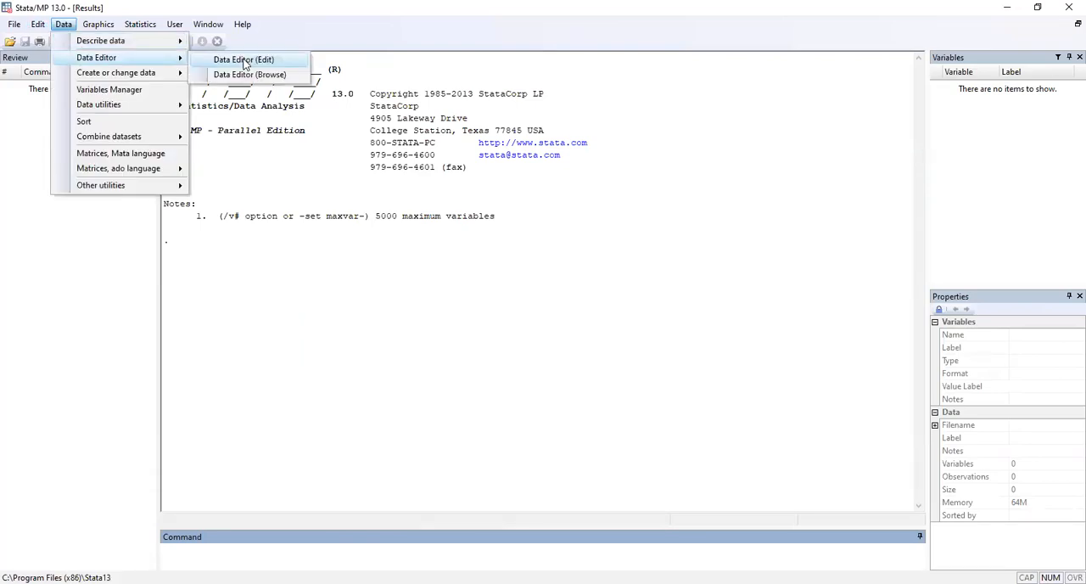
pyautogui.click(245, 60)
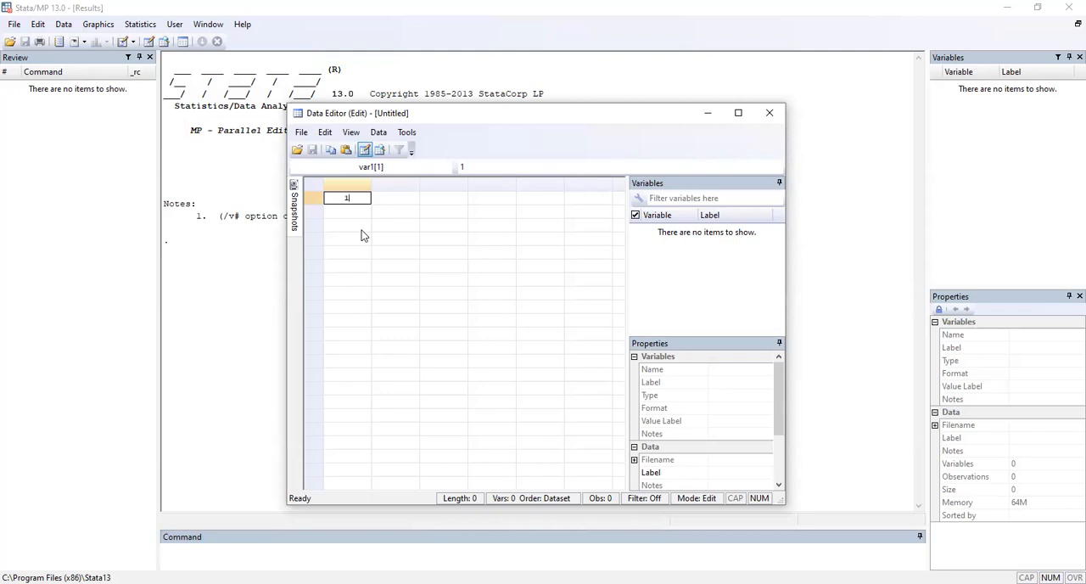
# Step: Fill the first column, var1, with the value 1 in rows 1 to 15
pyautogui.press('Return')
pyautogui.write('1')
pyautogui.press('Return')
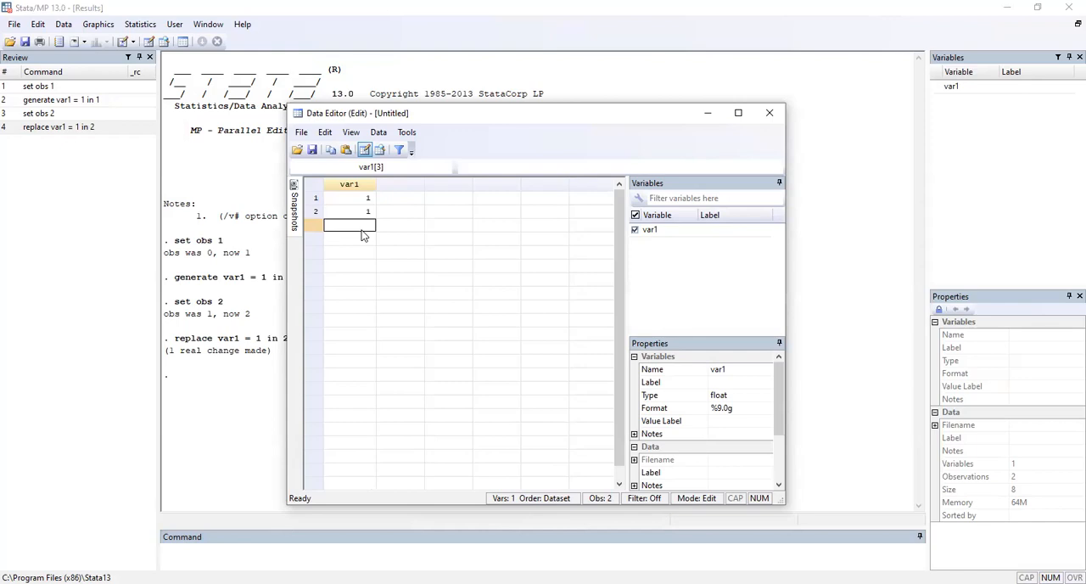
pyautogui.write('1')
pyautogui.press('Return')
pyautogui.write('1')
pyautogui.press('Return')
pyautogui.write('1')
pyautogui.press('Return')
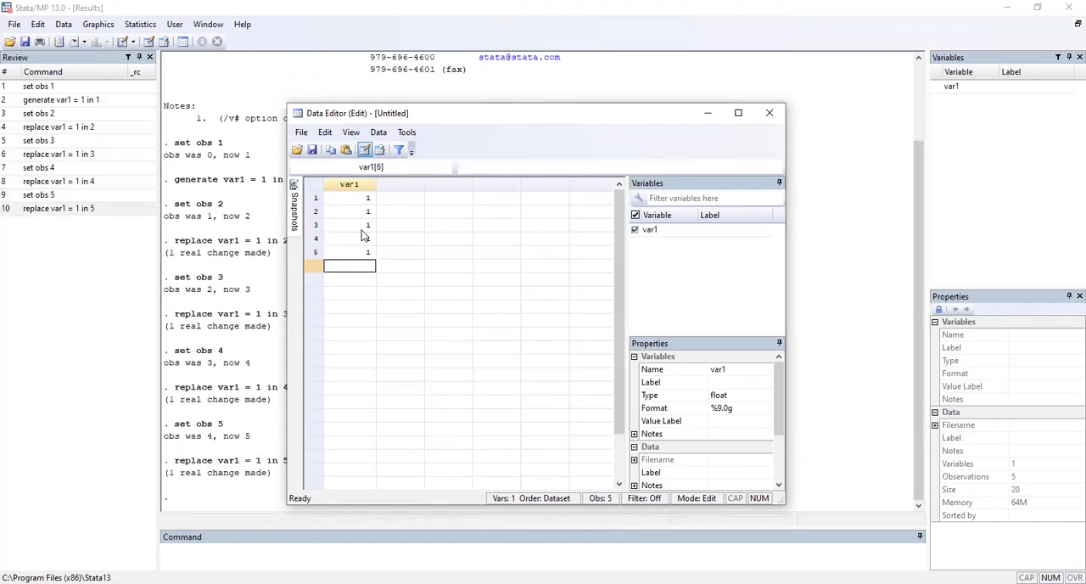
pyautogui.write('1')
pyautogui.press('Return')
pyautogui.write('1')
pyautogui.press('Return')
pyautogui.write('1')
pyautogui.press('Return')
pyautogui.write('1')
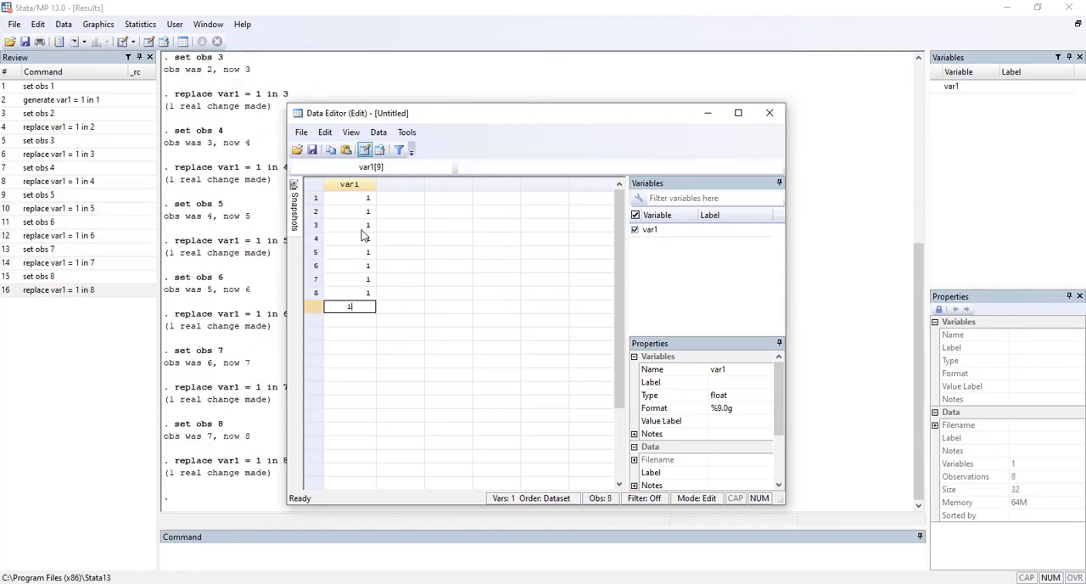
pyautogui.press('Return')
pyautogui.write('1')
pyautogui.press('Return')
pyautogui.write('1')
pyautogui.press('Return')
pyautogui.write('1')
pyautogui.press('Return')
pyautogui.write('1')
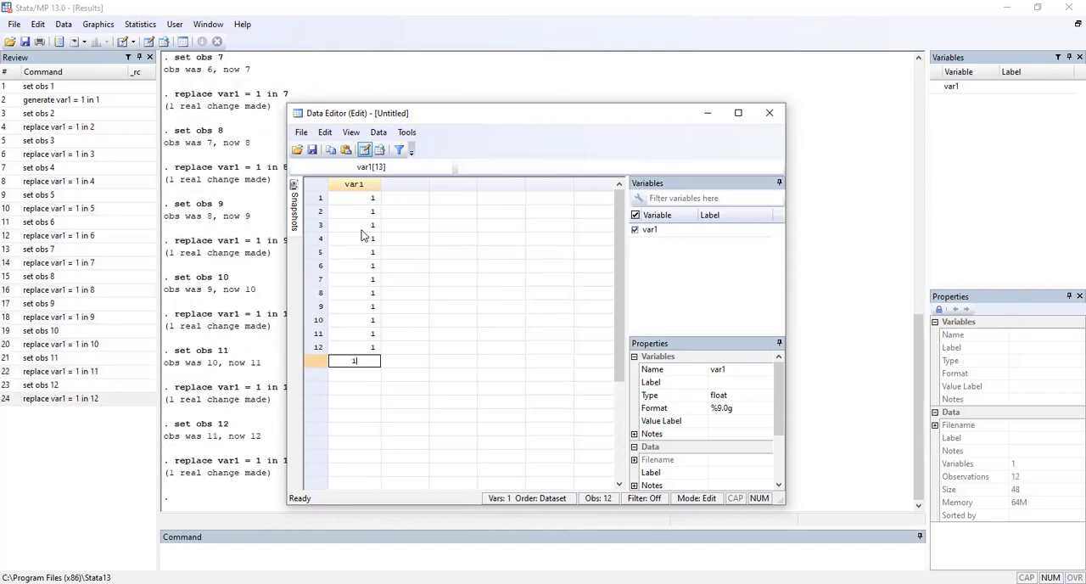
pyautogui.press('Return')
pyautogui.write('1')
pyautogui.press('Return')
# Step: Start the second column, var2, by entering 1 in rows 1 to 5
pyautogui.press('Right')
pyautogui.press('Up')
pyautogui.press('Up')
pyautogui.press('Up')
pyautogui.press('Up')
pyautogui.press('Up')
pyautogui.press('Up')
pyautogui.press('Up')
pyautogui.press('Up')
pyautogui.press('Up')
pyautogui.press('Up')
pyautogui.press('Up')
pyautogui.press('Up')
pyautogui.press('Up')
pyautogui.press('Up')
pyautogui.press('Up')
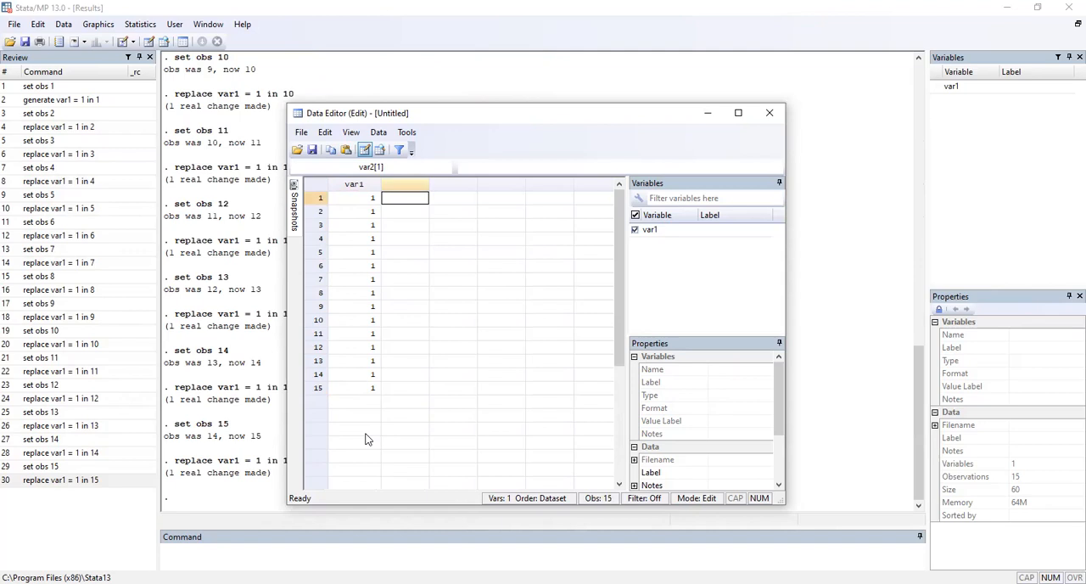
pyautogui.write('1')
pyautogui.press('Return')
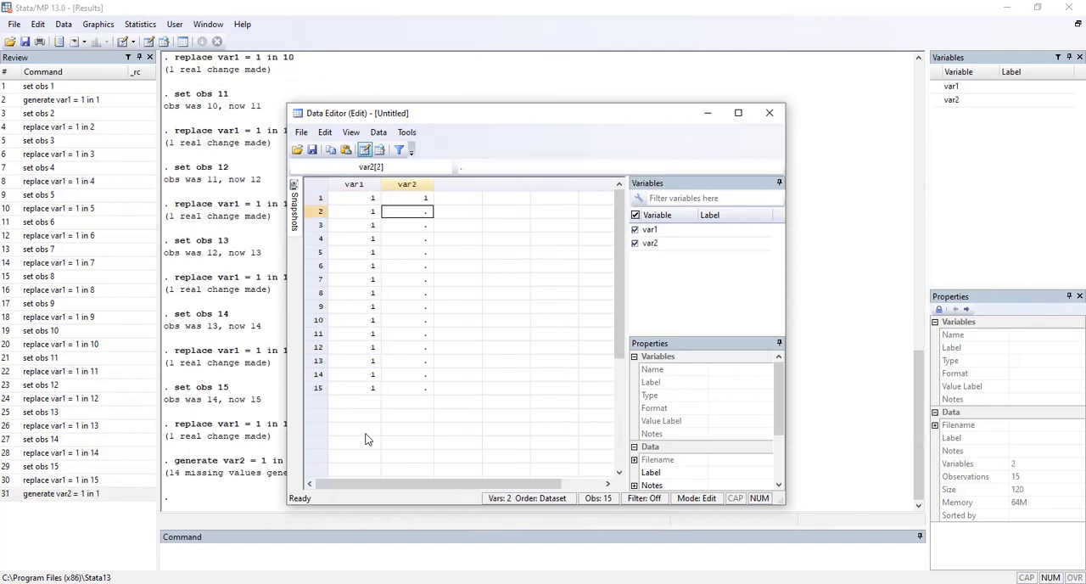
pyautogui.write('1')
pyautogui.press('Return')
pyautogui.write('1')
pyautogui.press('Return')
pyautogui.write('1')
pyautogui.press('Return')
pyautogui.write('1')
# Step: Enter the value 2 in rows 6 to 10 of var2
pyautogui.press('Return')
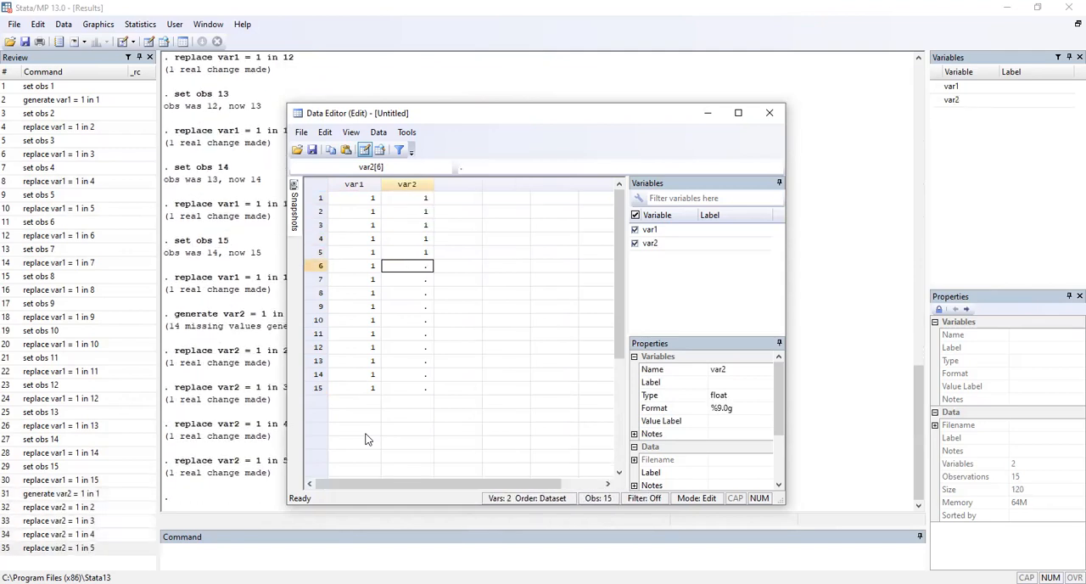
pyautogui.write('2')
pyautogui.press('Return')
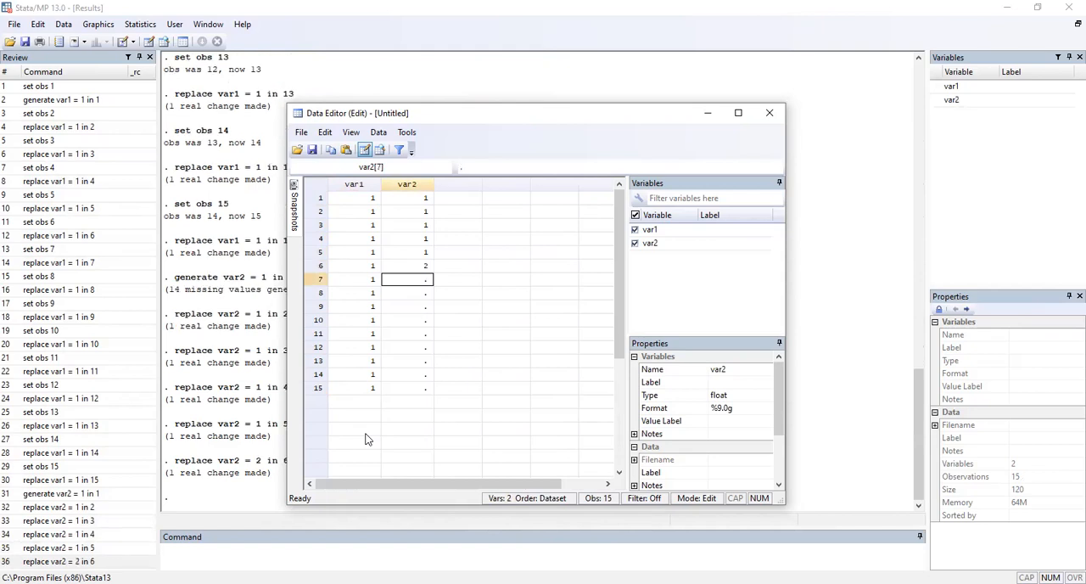
pyautogui.write('2')
pyautogui.press('Return')
pyautogui.write('2')
pyautogui.press('Return')
pyautogui.write('2')
# Step: Enter the value 3 in rows 11 to 15 of var2
pyautogui.press('Return')
pyautogui.write('2')
pyautogui.press('Return')
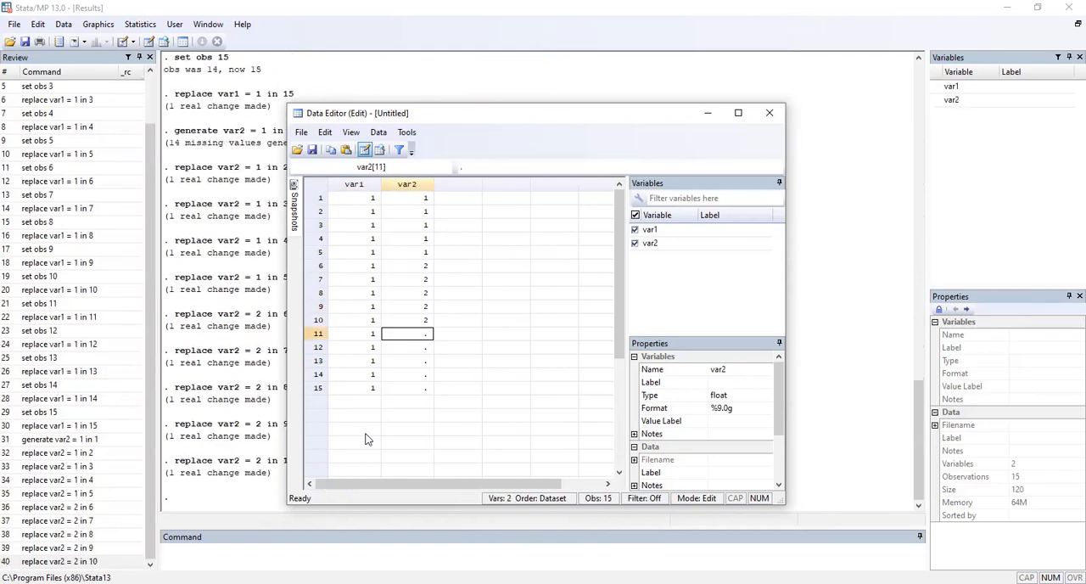
pyautogui.write('3')
pyautogui.press('Return')
pyautogui.write('3')
pyautogui.press('Return')
pyautogui.write('3')
pyautogui.press('Return')
pyautogui.write('3')
pyautogui.press('Return')
pyautogui.write('3')
pyautogui.press('Return')
# Step: Enter 25, 28, 26, 30 and 31 in rows 1 to 5 of a third column, var3, and maximize the Data Editor
pyautogui.press('Right')
pyautogui.press('Up')
pyautogui.press('Up')
pyautogui.press('Up')
pyautogui.press('Up')
pyautogui.press('Up')
pyautogui.press('Up')
pyautogui.press('Up')
pyautogui.press('Up')
pyautogui.press('Up')
pyautogui.press('Up')
pyautogui.press('Up')
pyautogui.press('Up')
pyautogui.press('Up')
pyautogui.press('Up')
pyautogui.press('Up')
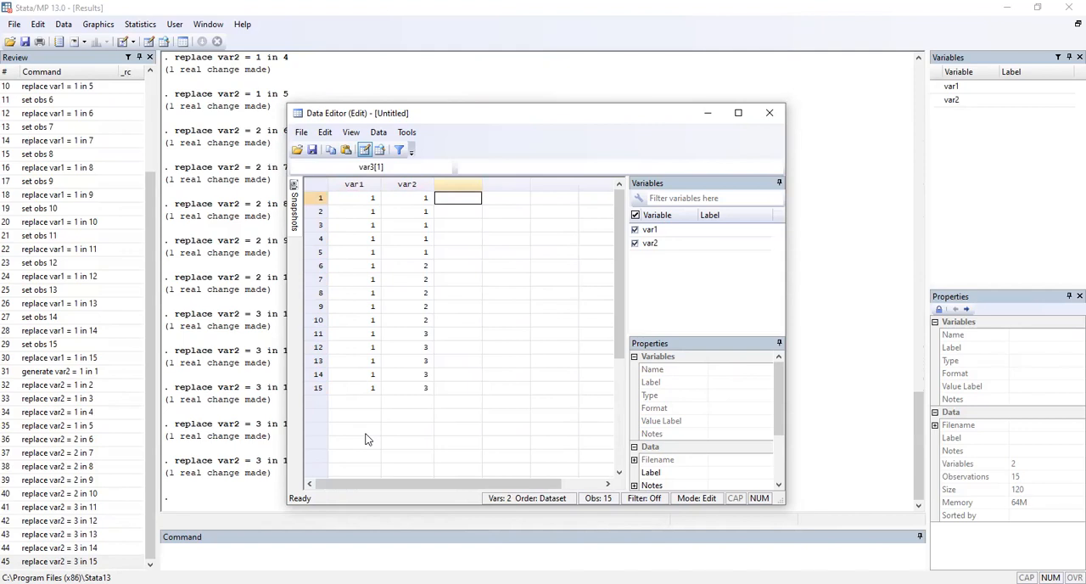
pyautogui.write('25')
pyautogui.press('Return')
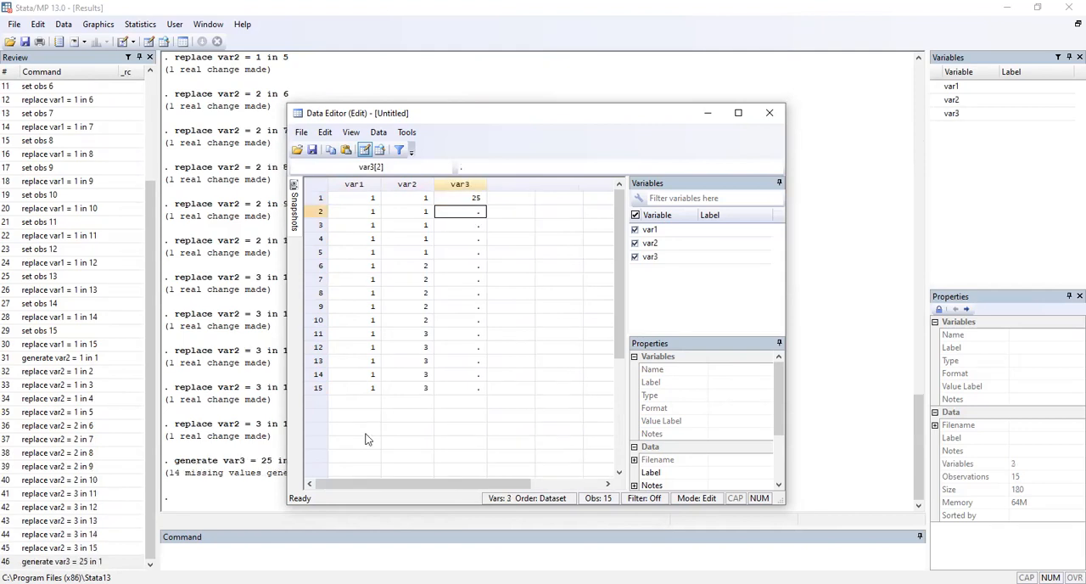
pyautogui.write('28')
pyautogui.press('Return')
pyautogui.write('26')
pyautogui.press('Return')
pyautogui.write('30')
pyautogui.press('Return')
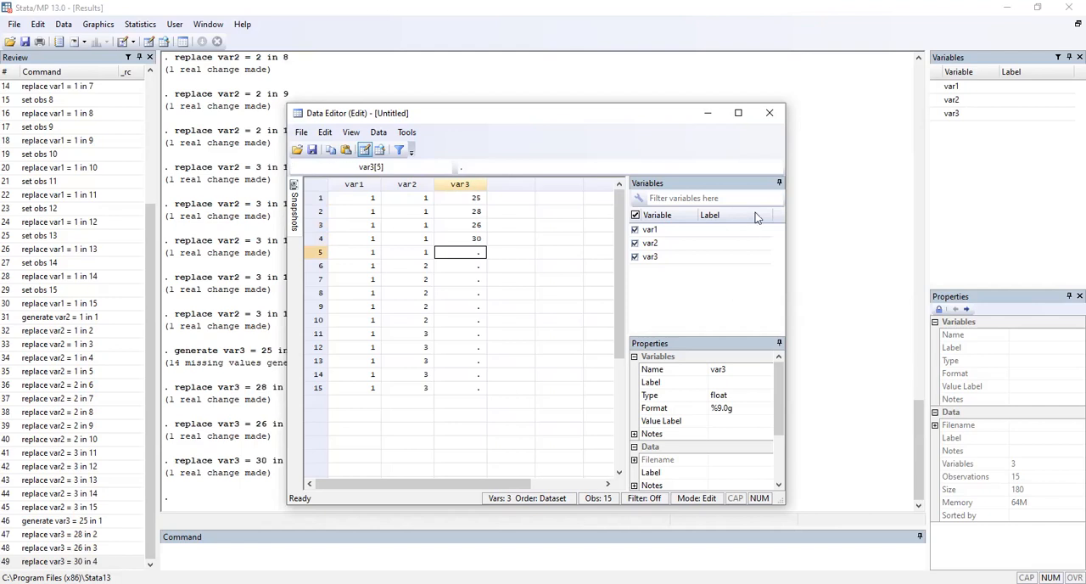
pyautogui.click(738, 113)
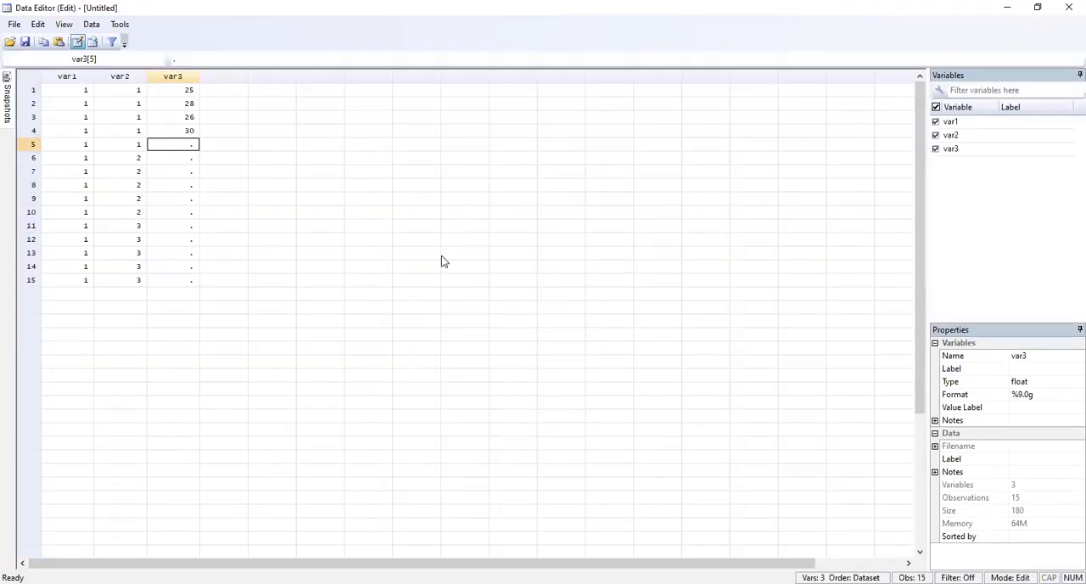
pyautogui.write('31')
pyautogui.press('Return')
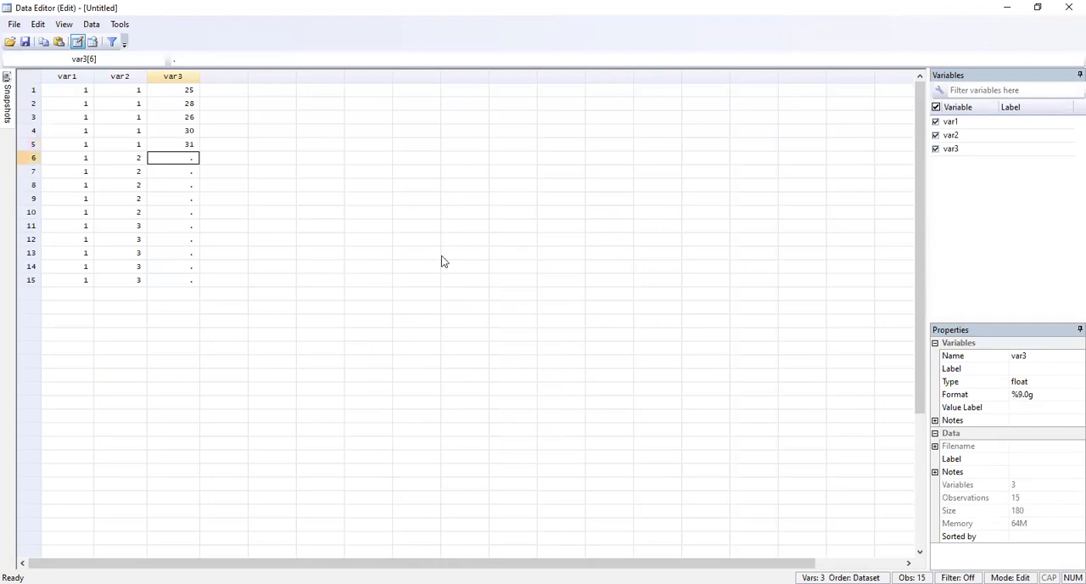
# Step: Enter 30, 32, 35, 29 and 31 in rows 6 to 10 of var3
pyautogui.write('30')
pyautogui.press('Return')
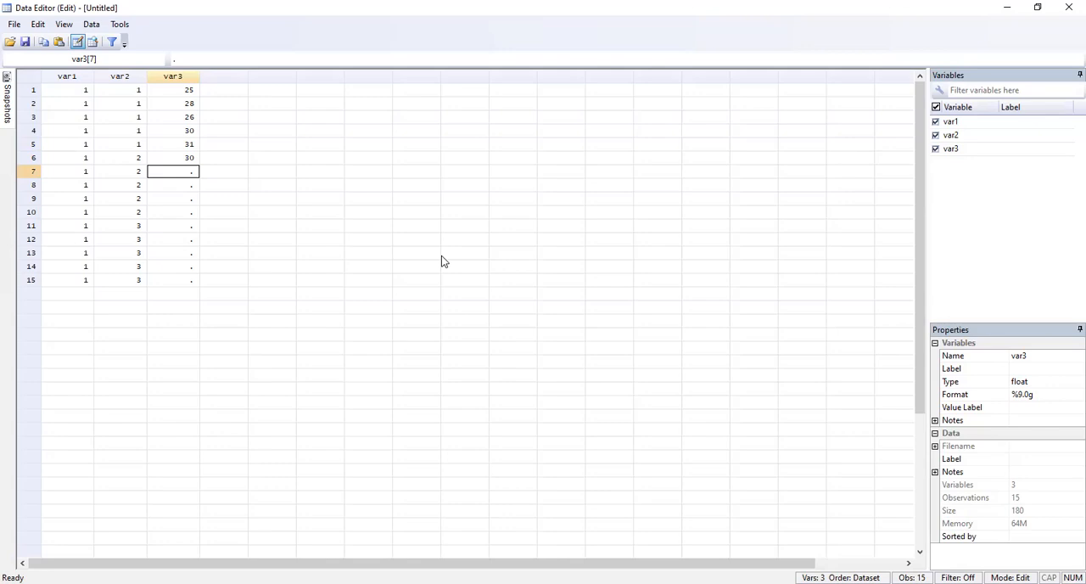
pyautogui.write('32')
pyautogui.press('Return')
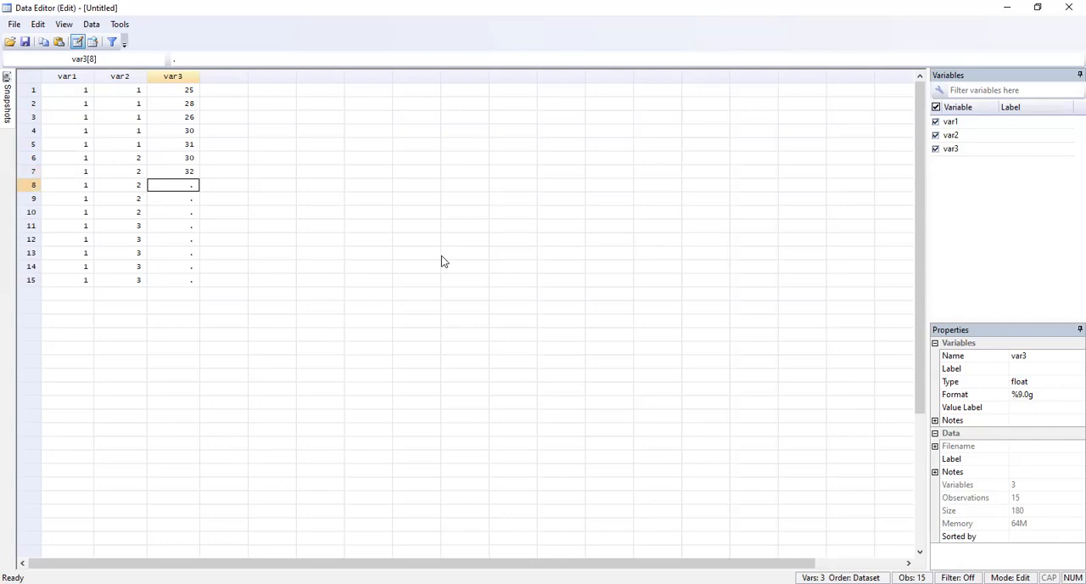
pyautogui.write('35')
pyautogui.press('Return')
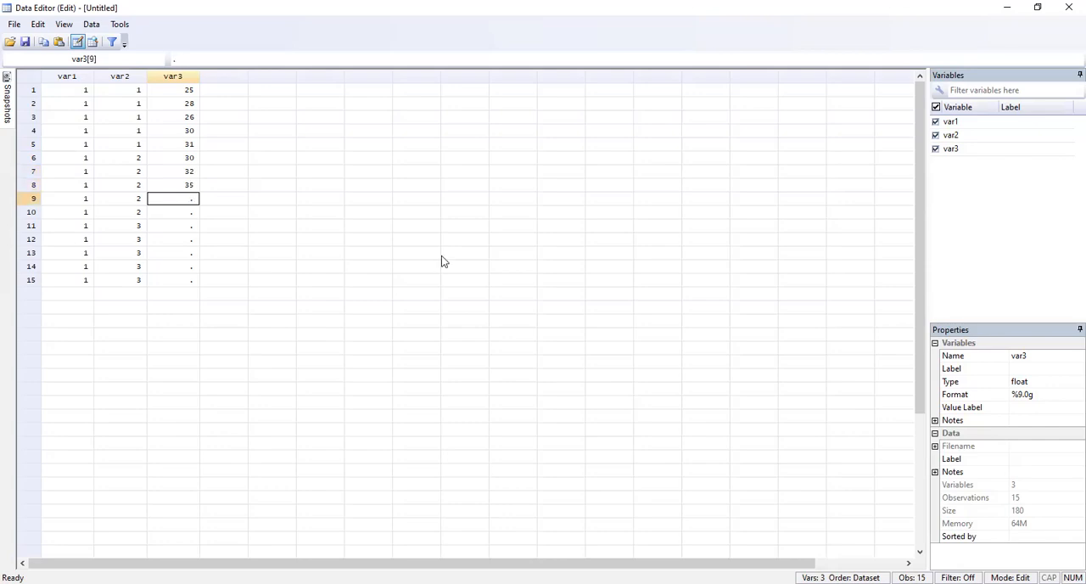
pyautogui.write('29')
pyautogui.press('Return')
pyautogui.write('31')
pyautogui.press('Return')
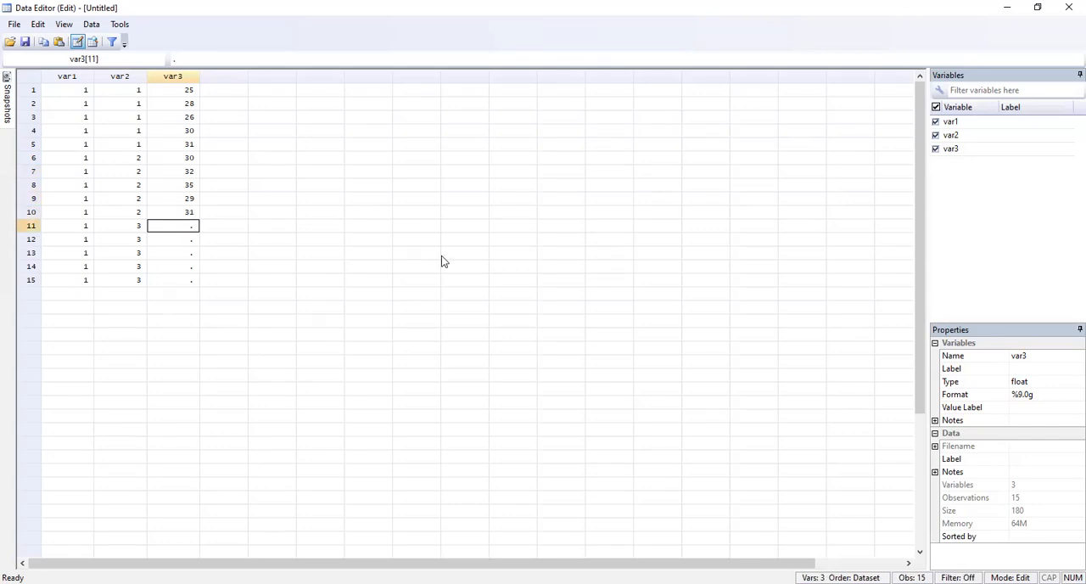
# Step: Enter 43, 40, 42, 49 and 48 in rows 11 to 15 of var3
pyautogui.write('43')
pyautogui.press('Return')
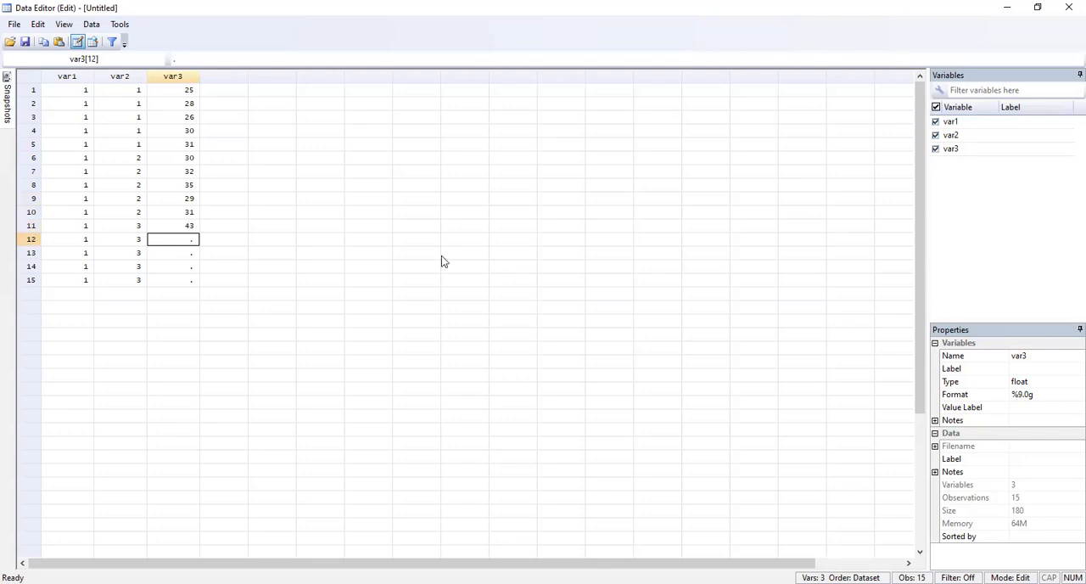
pyautogui.write('40')
pyautogui.press('Return')
pyautogui.write('42')
pyautogui.press('Return')
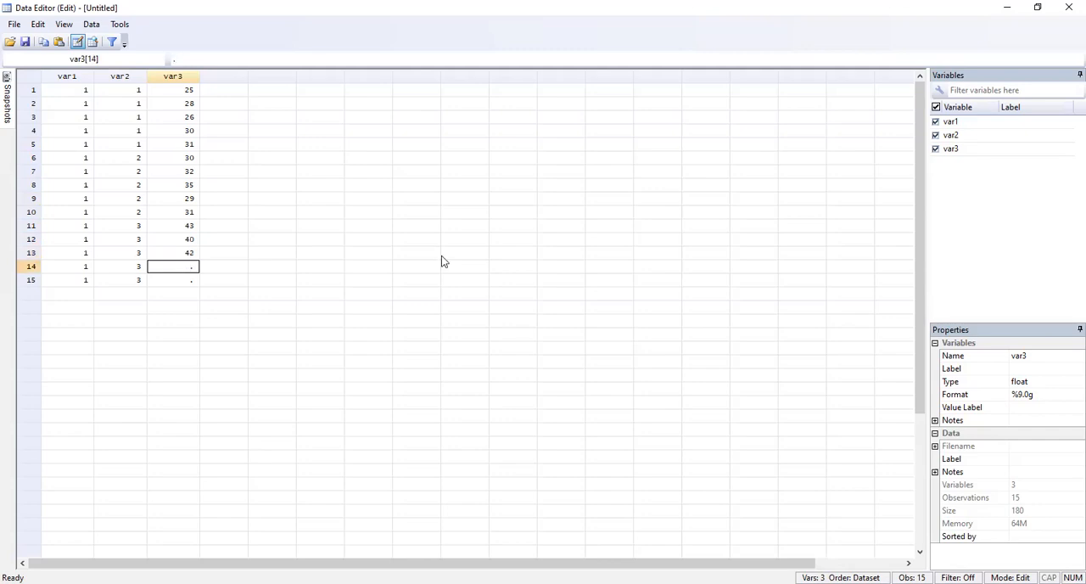
pyautogui.write('49')
pyautogui.press('Return')
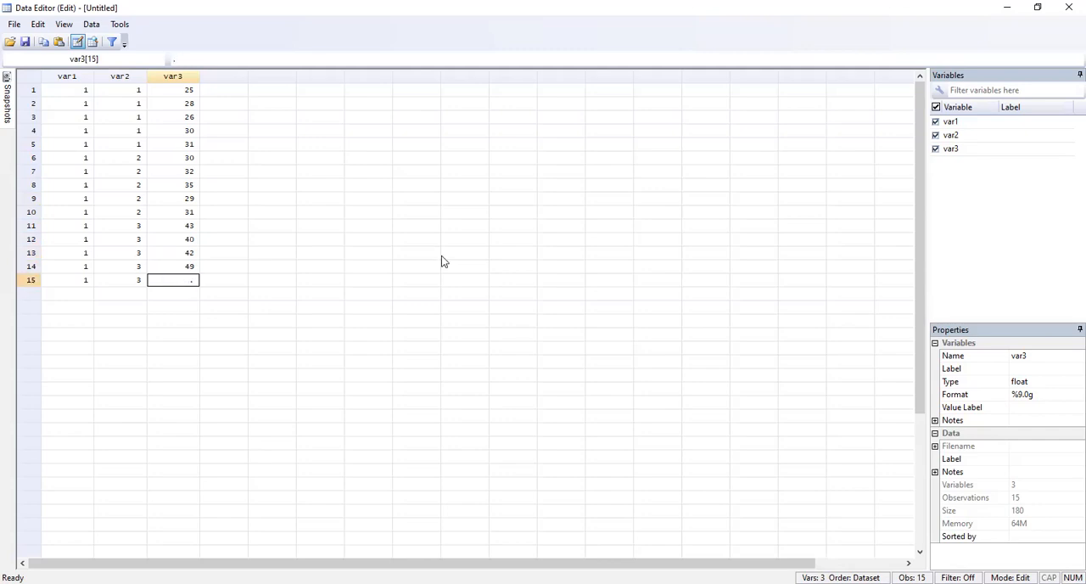
pyautogui.write('48')
pyautogui.press('Return')
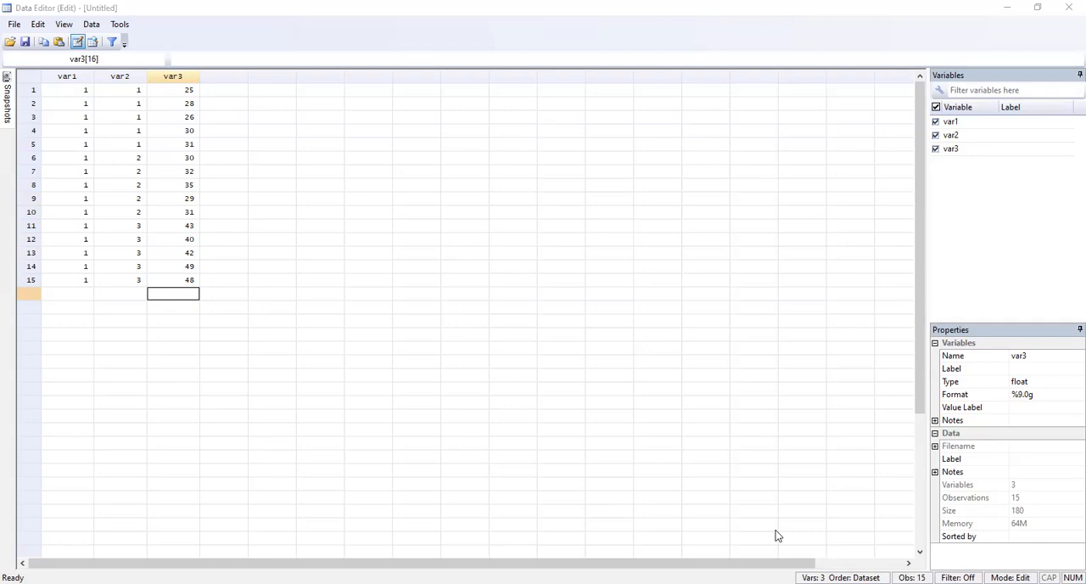
pyautogui.click(742, 514)
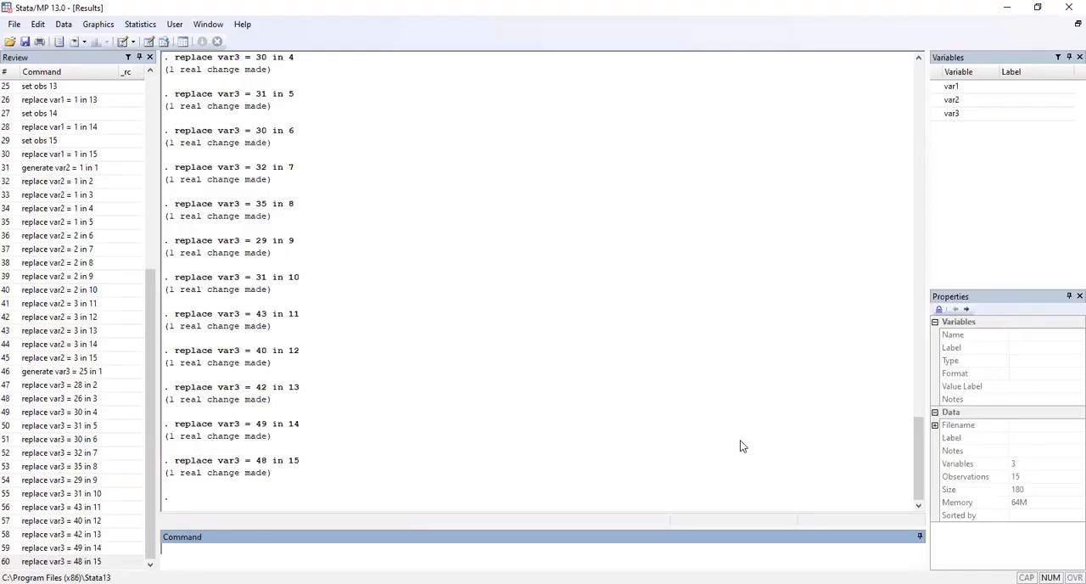
pyautogui.click(136, 26)
pyautogui.moveTo(194, 56)
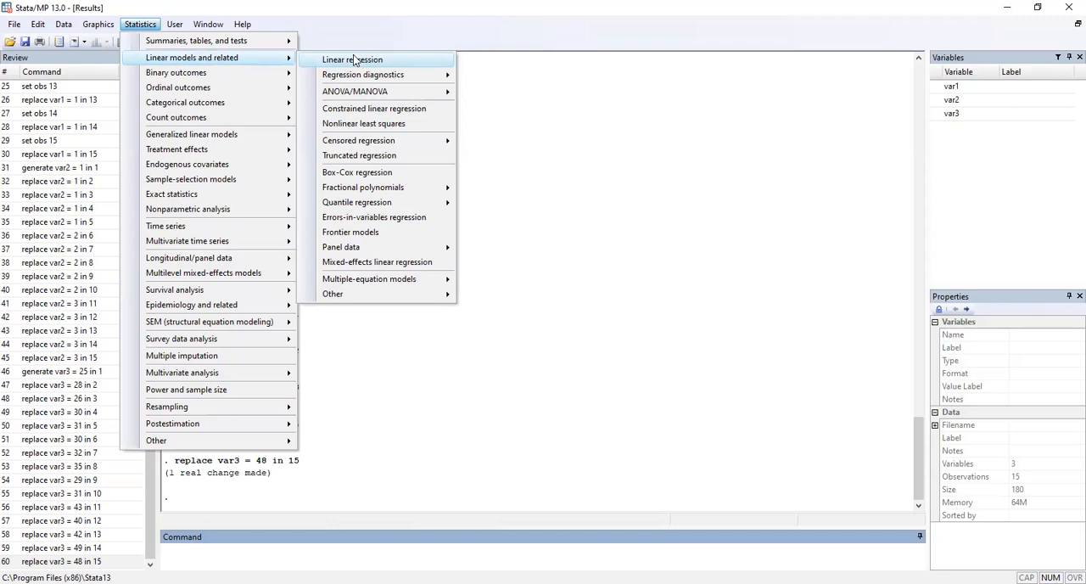
pyautogui.click(333, 29)
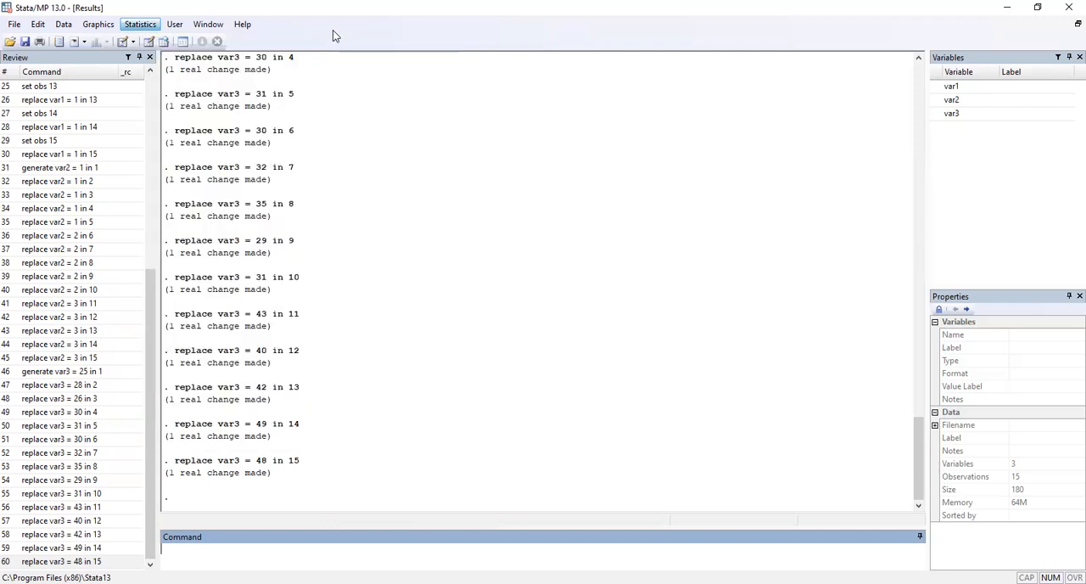
pyautogui.click(63, 25)
pyautogui.moveTo(110, 57)
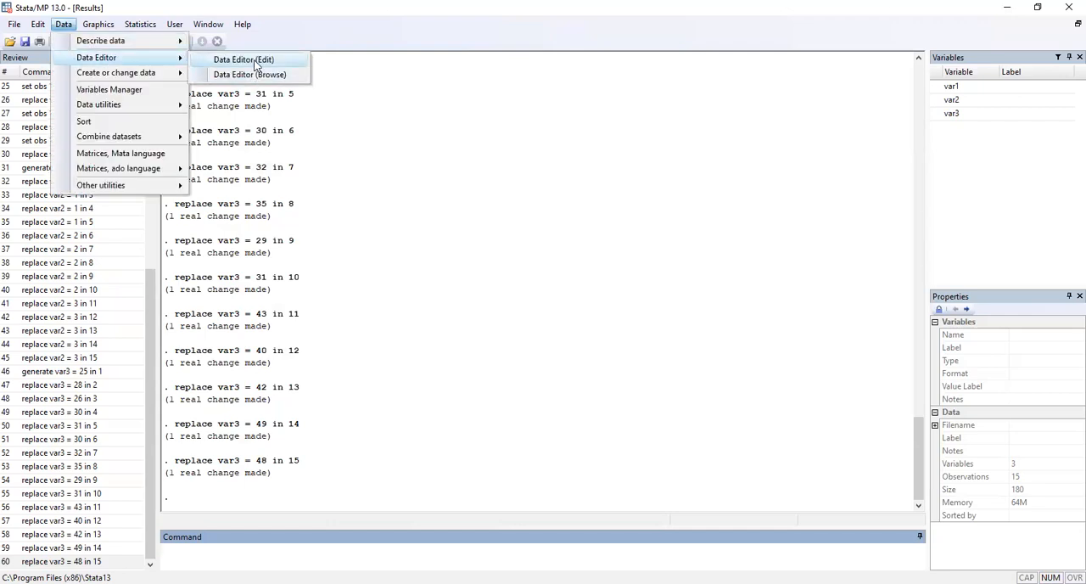
pyautogui.click(246, 59)
# Step: Replace the var1 values in rows 1 to 15 with 0
pyautogui.click(56, 295)
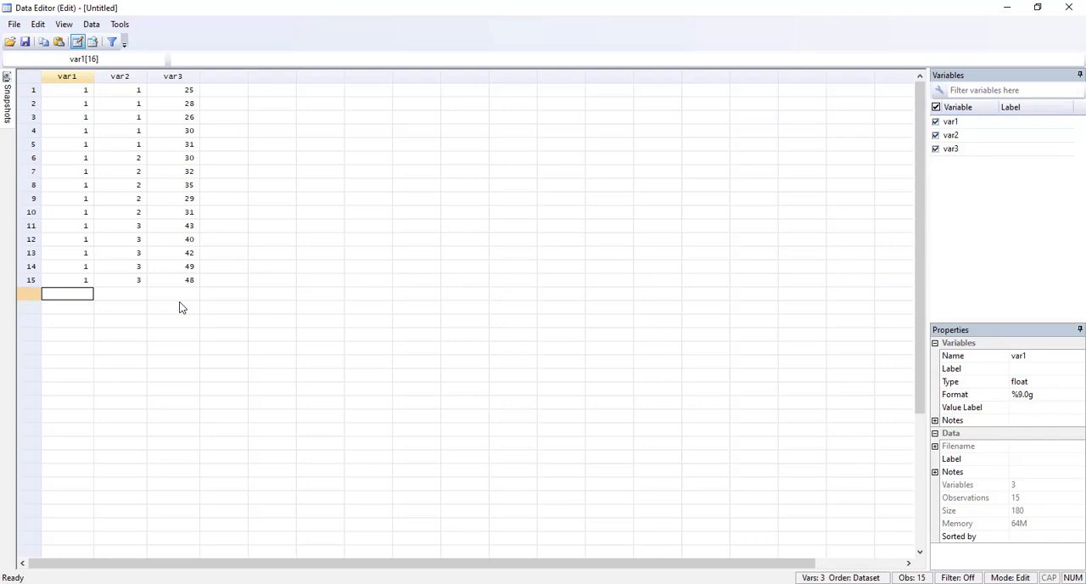
pyautogui.click(83, 94)
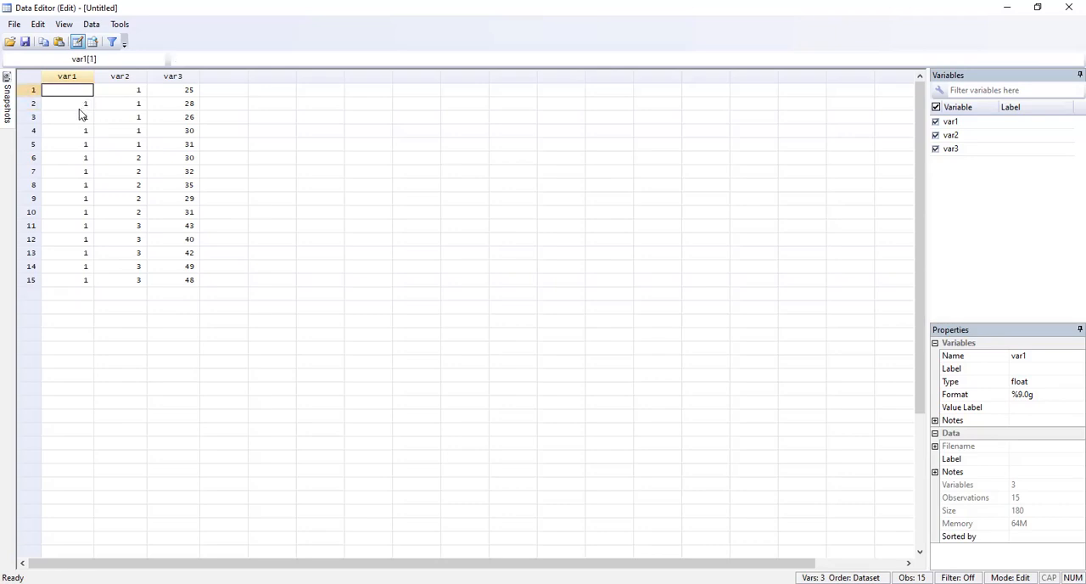
pyautogui.click(82, 106)
pyautogui.click(529, 340)
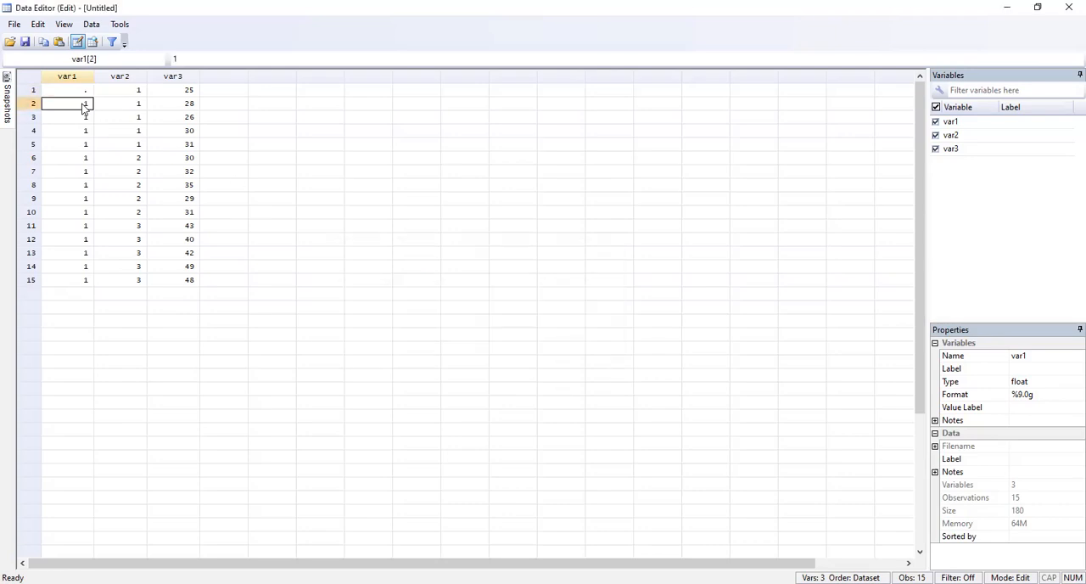
pyautogui.click(86, 92)
pyautogui.write('0')
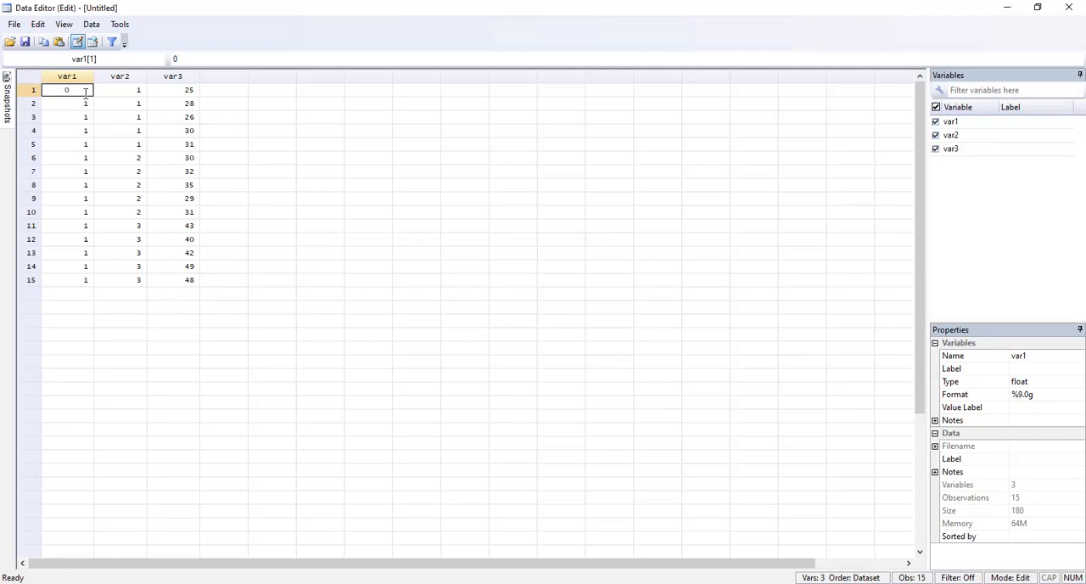
pyautogui.press('Return')
pyautogui.write('0')
pyautogui.press('Down')
pyautogui.press('Down')
pyautogui.write('0')
pyautogui.press('Down')
pyautogui.write('0')
pyautogui.press('Up')
pyautogui.press('Up')
pyautogui.write('0')
pyautogui.press('Down')
pyautogui.press('Down')
pyautogui.press('Down')
pyautogui.write('0')
pyautogui.press('Down')
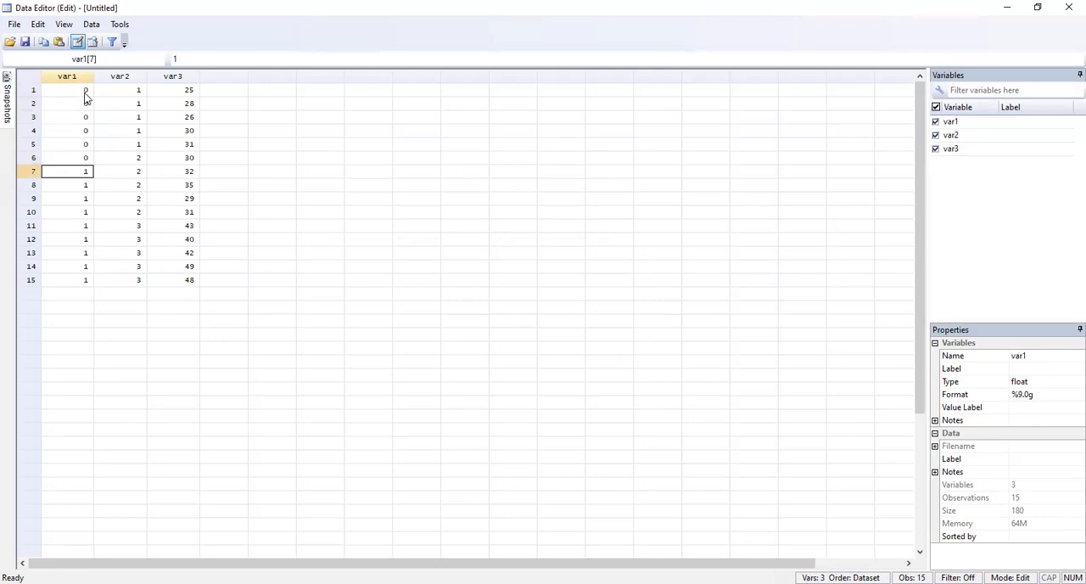
pyautogui.write('0 0 0 0 0 0 0')
pyautogui.press('Return')
pyautogui.write('0')
pyautogui.press('Return')
pyautogui.write('0')
# Step: Add rows 16 to 30 to the dataset by entering 1 in var1 for each
pyautogui.press('Return')
pyautogui.write('1')
pyautogui.press('Return')
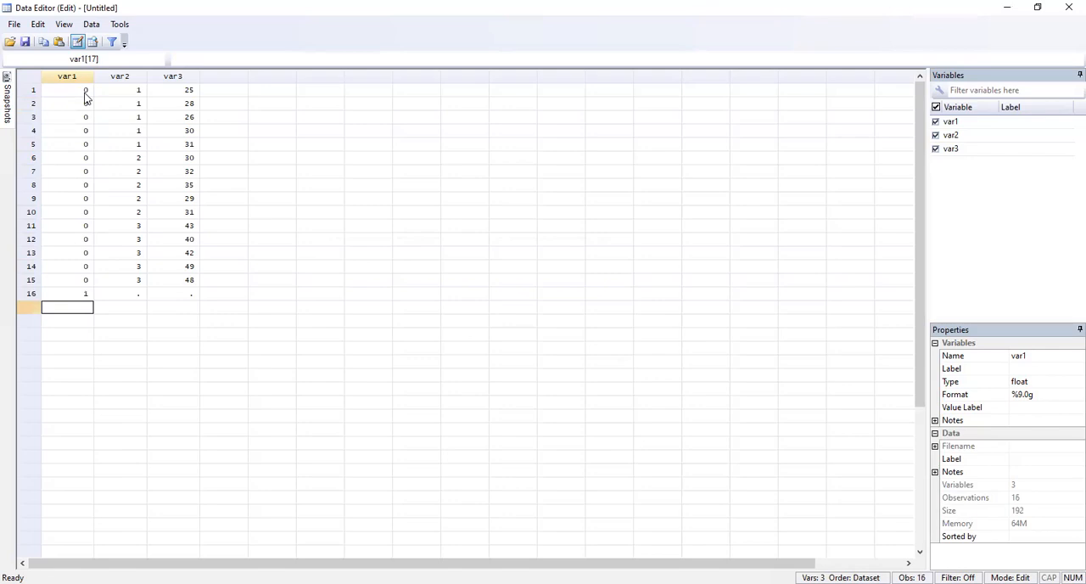
pyautogui.write('1')
pyautogui.press('Return')
pyautogui.write('1')
pyautogui.press('Return')
pyautogui.write('1')
pyautogui.press('Return')
pyautogui.write('1 1 1 1 1 1 1')
pyautogui.press('Return')
pyautogui.write('1')
pyautogui.press('Return')
pyautogui.write('1')
pyautogui.press('Return')
pyautogui.write('1')
pyautogui.press('Return')
pyautogui.write('1')
pyautogui.press('Return')
# Step: Enter 1 in rows 16 to 20 of var2
pyautogui.press('Right')
pyautogui.press('Up')
pyautogui.press('Up')
pyautogui.press('Up')
pyautogui.press('Up')
pyautogui.press('Up')
pyautogui.press('Up')
pyautogui.press('Up')
pyautogui.press('Up')
pyautogui.press('Up')
pyautogui.press('Up')
pyautogui.press('Up')
pyautogui.press('Up')
pyautogui.press('Up')
pyautogui.press('Up')
pyautogui.press('Up')
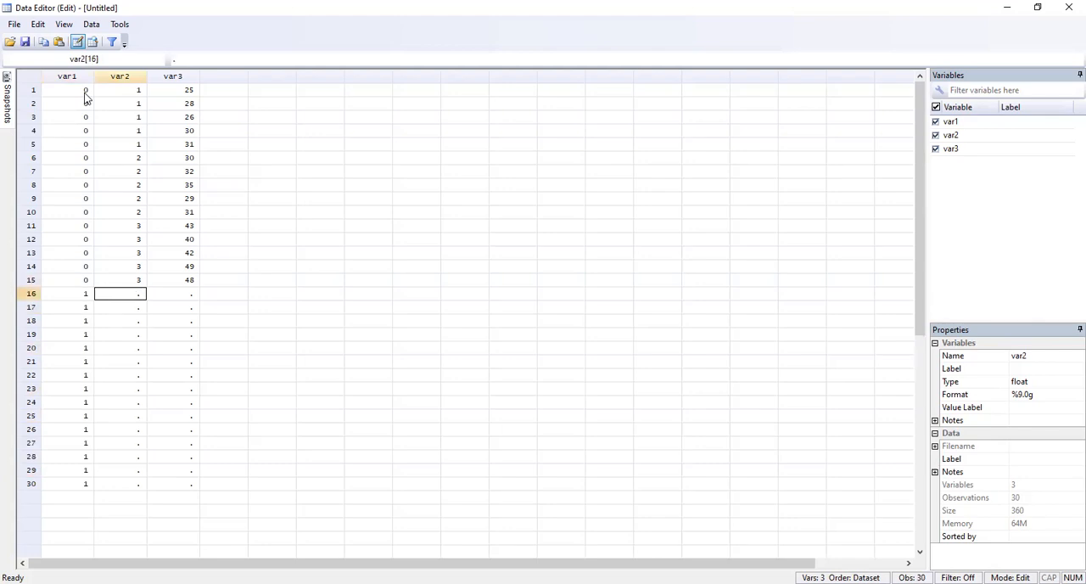
pyautogui.write('1')
pyautogui.press('Return')
pyautogui.write('1')
pyautogui.press('Return')
pyautogui.write('1')
pyautogui.press('Return')
pyautogui.write('1')
pyautogui.press('Return')
pyautogui.write('11')
pyautogui.press('Return')
pyautogui.press('Up')
pyautogui.write('1')
# Step: Enter 2 in rows 21 to 25 of var2
pyautogui.press('Return')
pyautogui.write('2')
pyautogui.press('Return')
pyautogui.press('Return')
pyautogui.write('2')
pyautogui.press('Return')
pyautogui.write('2')
pyautogui.press('Up')
pyautogui.press('Up')
pyautogui.write('2')
# Step: Enter 3 in rows 26 to 30 of var2
pyautogui.press('Return')
pyautogui.press('Return')
pyautogui.press('Return')
pyautogui.write('2')
pyautogui.press('Return')
pyautogui.write('3')
pyautogui.press('Return')
pyautogui.write('3')
pyautogui.press('Return')
pyautogui.write('3')
pyautogui.press('Return')
pyautogui.write('3 3')
# Step: Enter 15, 18, 22, 21 and 17 in rows 16 to 20 of var3
pyautogui.press('Tab')
pyautogui.press('Up')
pyautogui.press('Up')
pyautogui.press('Up')
pyautogui.press('Up')
pyautogui.press('Up')
pyautogui.press('Up')
pyautogui.press('Up')
pyautogui.press('Up')
pyautogui.press('Up')
pyautogui.press('Up')
pyautogui.press('Up')
pyautogui.press('Up')
pyautogui.press('Up')
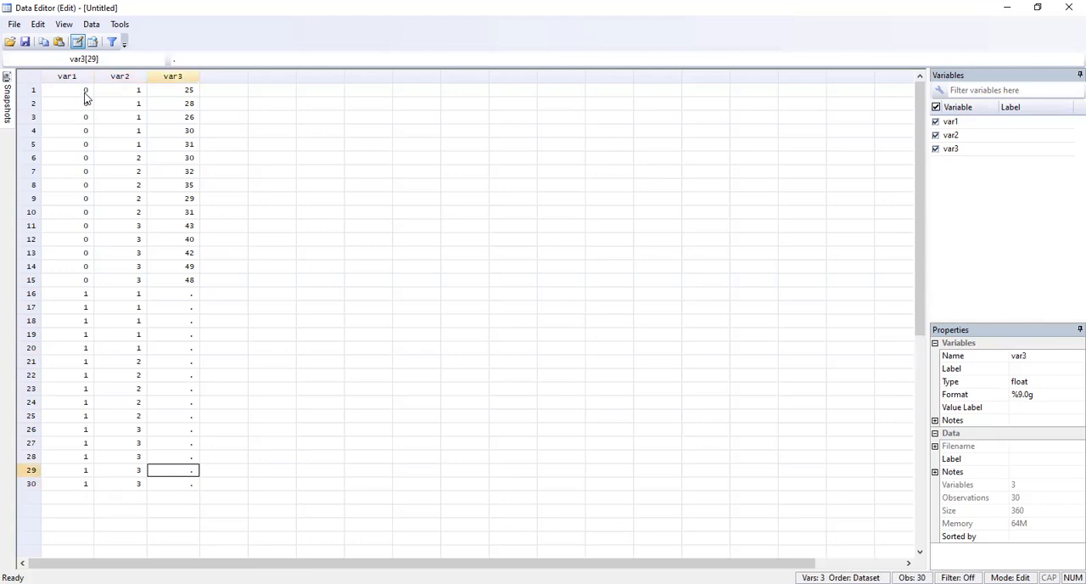
pyautogui.press('Up')
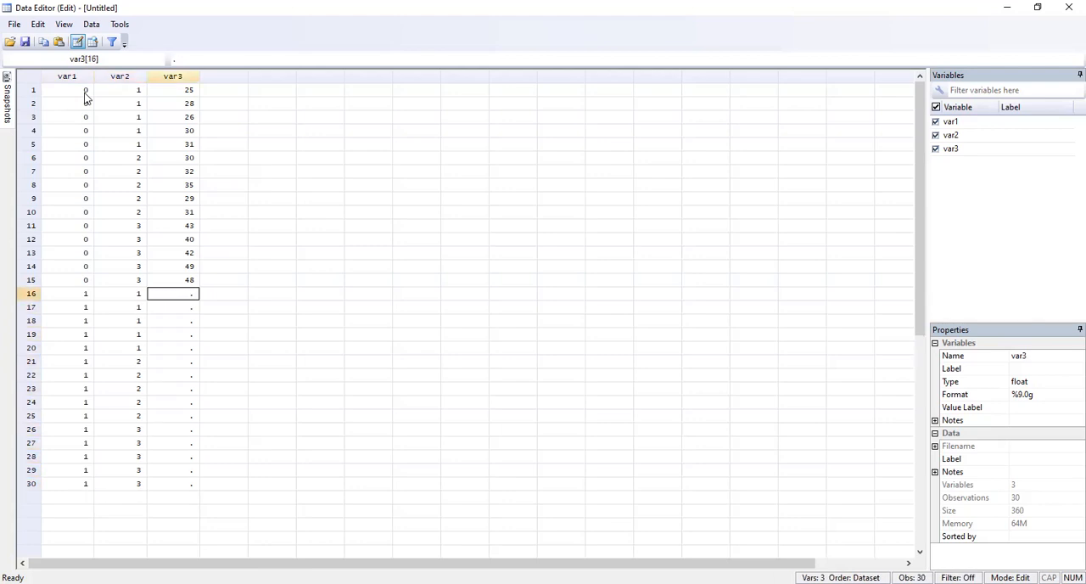
pyautogui.write('15')
pyautogui.press('Return')
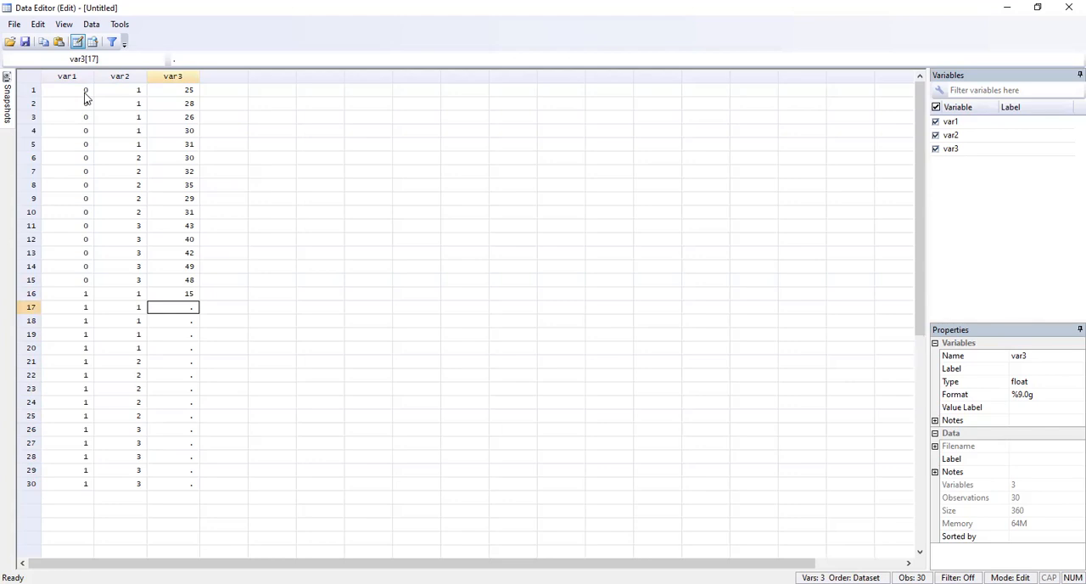
pyautogui.write('18')
pyautogui.press('Return')
pyautogui.write('22')
pyautogui.press('Return')
pyautogui.write('21')
pyautogui.press('Return')
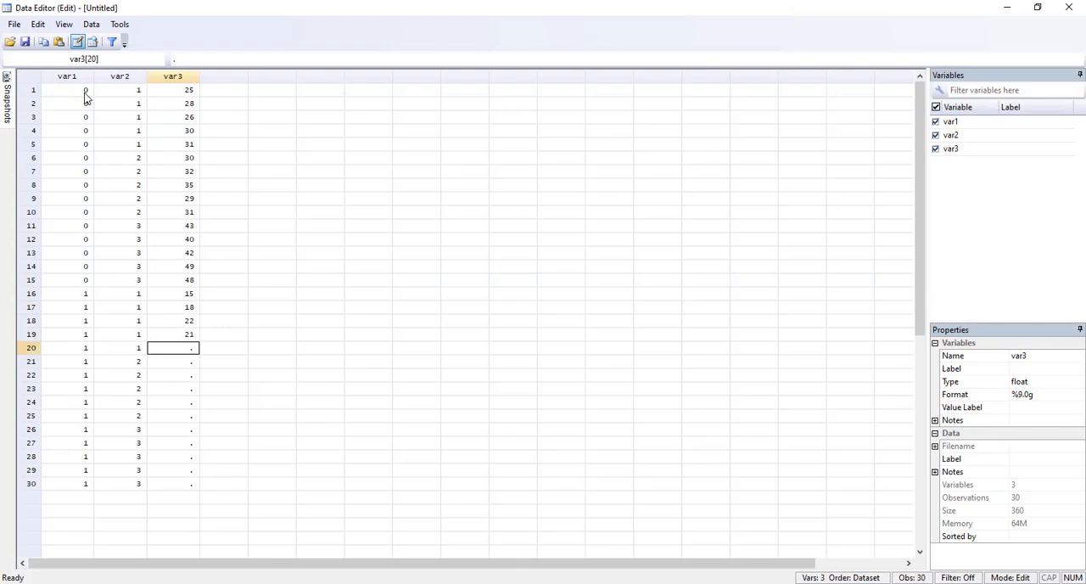
pyautogui.write('17')
pyautogui.press('Return')
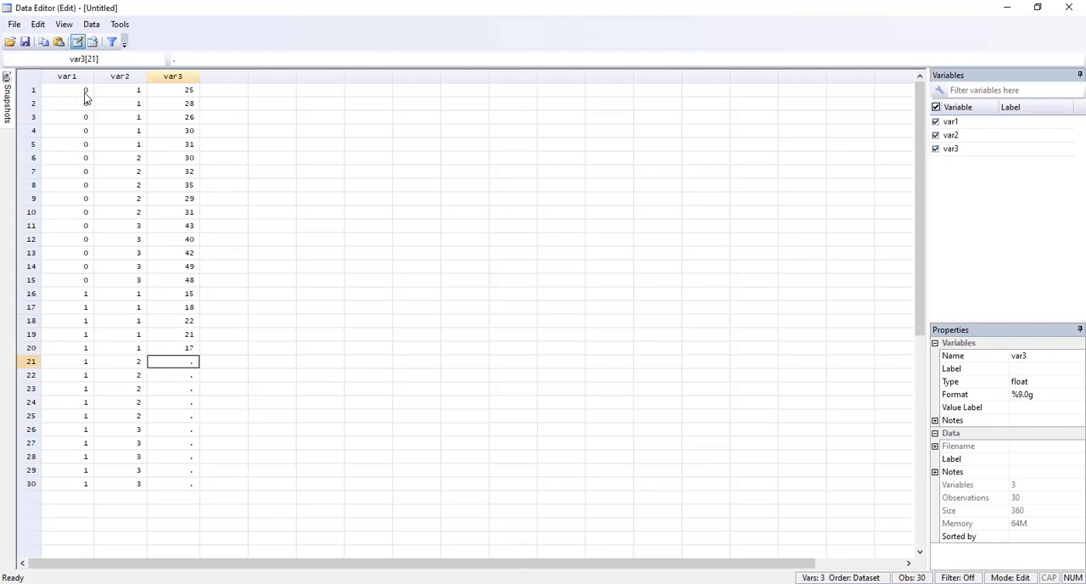
# Step: Enter 21, 27, 18, 15 and 19 in rows 21 to 25 of var3
pyautogui.write('21')
pyautogui.press('Return')
pyautogui.write('27')
pyautogui.press('Return')
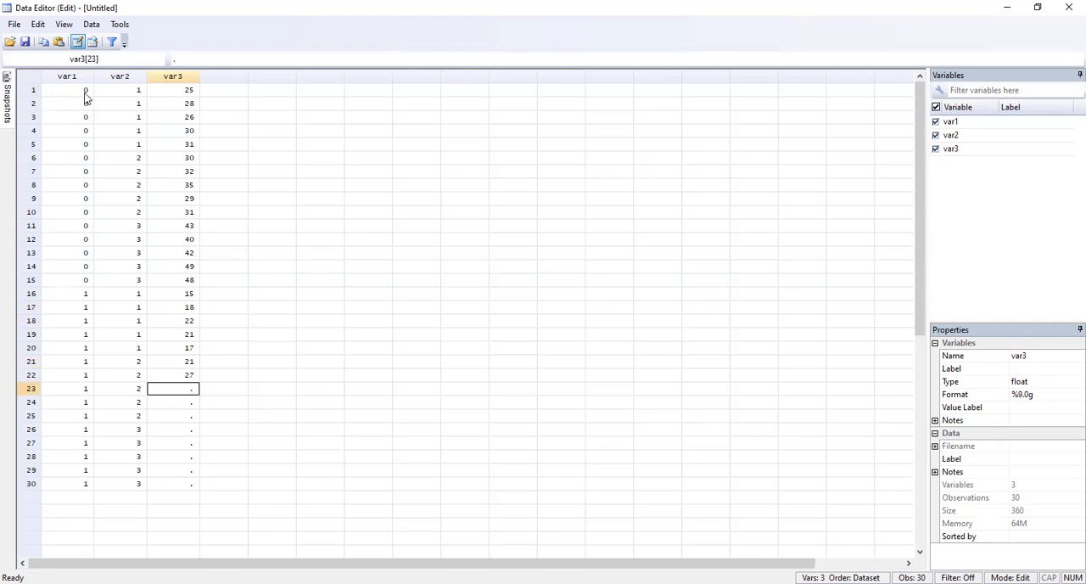
pyautogui.write('18')
pyautogui.press('Return')
pyautogui.write('15')
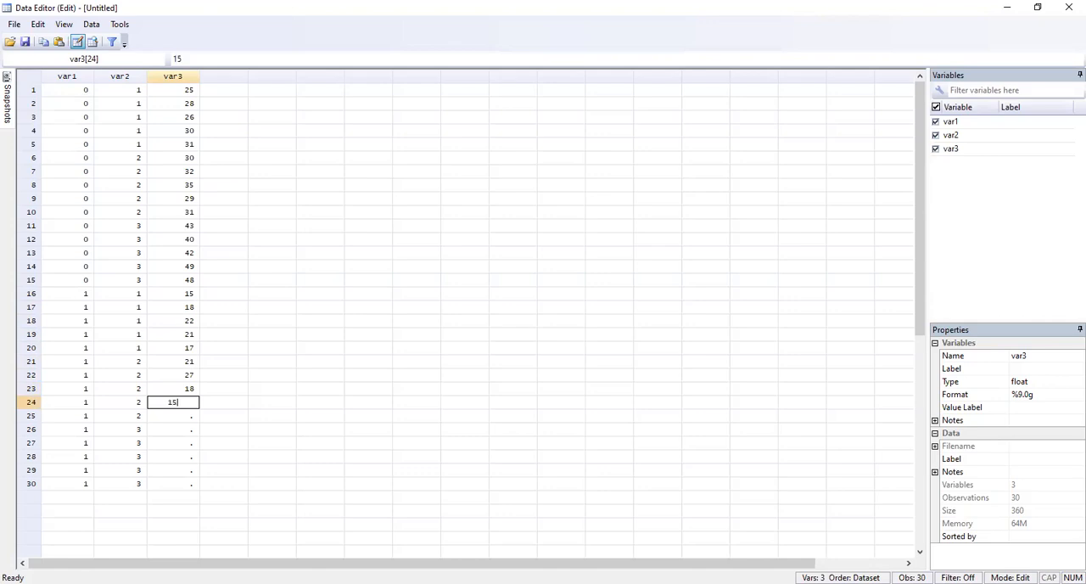
pyautogui.press('Return')
pyautogui.write('19')
pyautogui.press('Return')
# Step: Enter 23, 25, 24, 17 and 13 in rows 26 to 30 of var3
pyautogui.write('23')
pyautogui.press('Return')
pyautogui.write('25')
pyautogui.press('Return')
pyautogui.write('24')
pyautogui.press('Return')
pyautogui.write('17')
pyautogui.press('Return')
pyautogui.write('13')
pyautogui.press('Return')
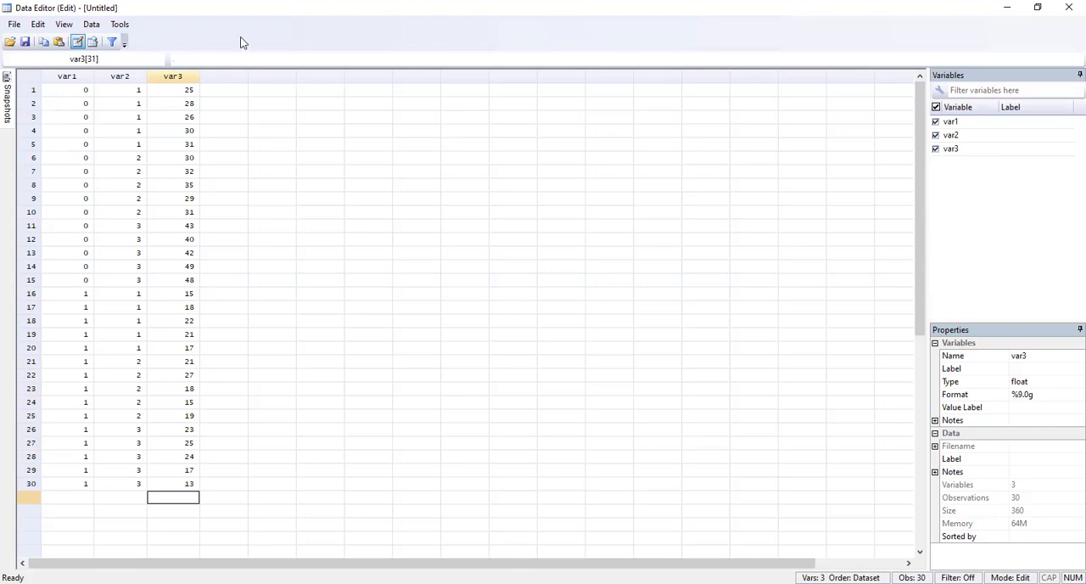
# Step: Minimize the Data Editor and open the MANOVA dialog for the entered dataset
pyautogui.click(1008, 8)
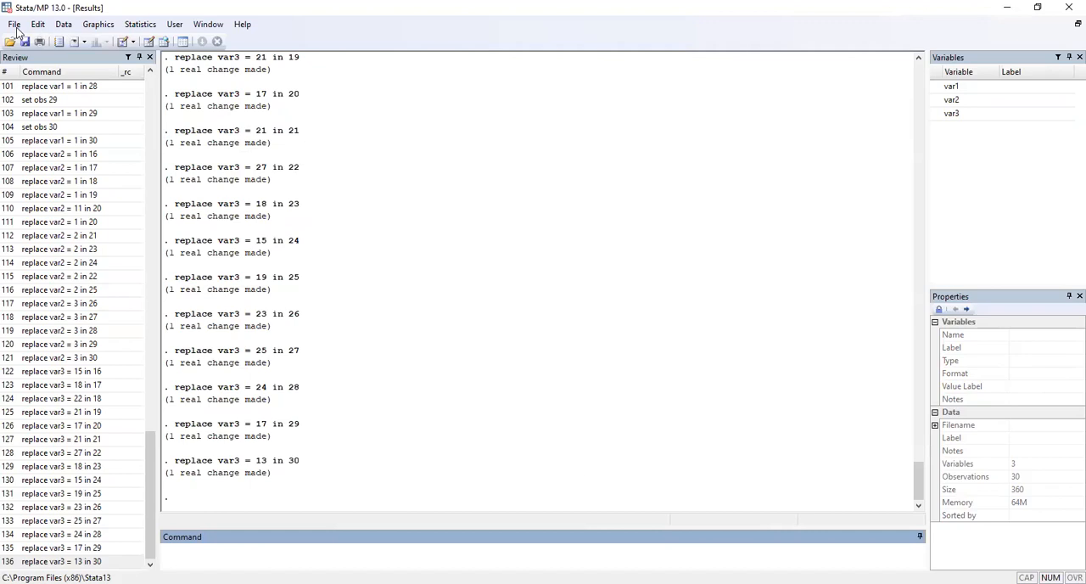
pyautogui.click(136, 23)
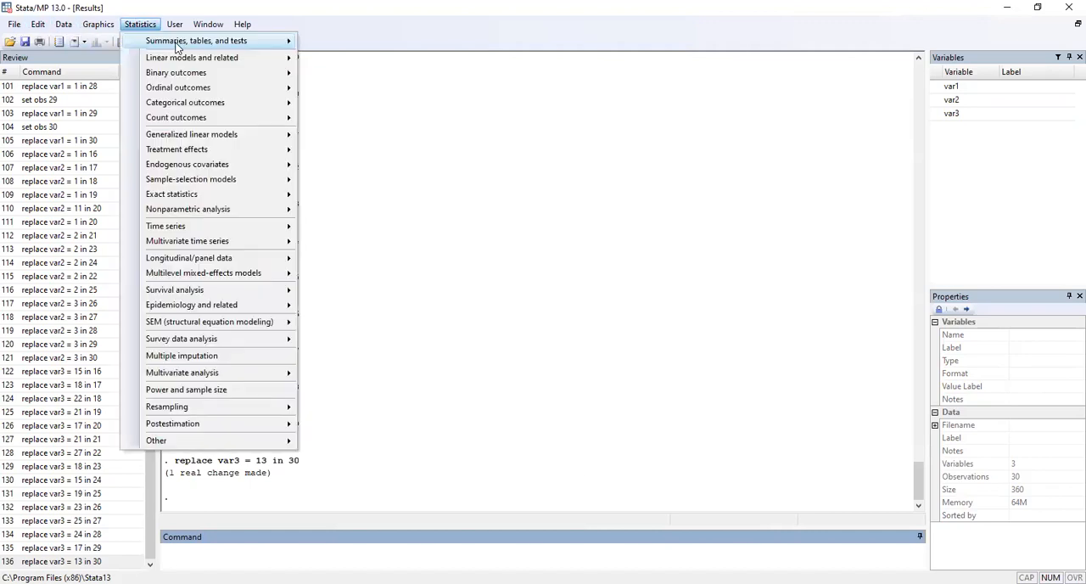
pyautogui.moveTo(179, 47)
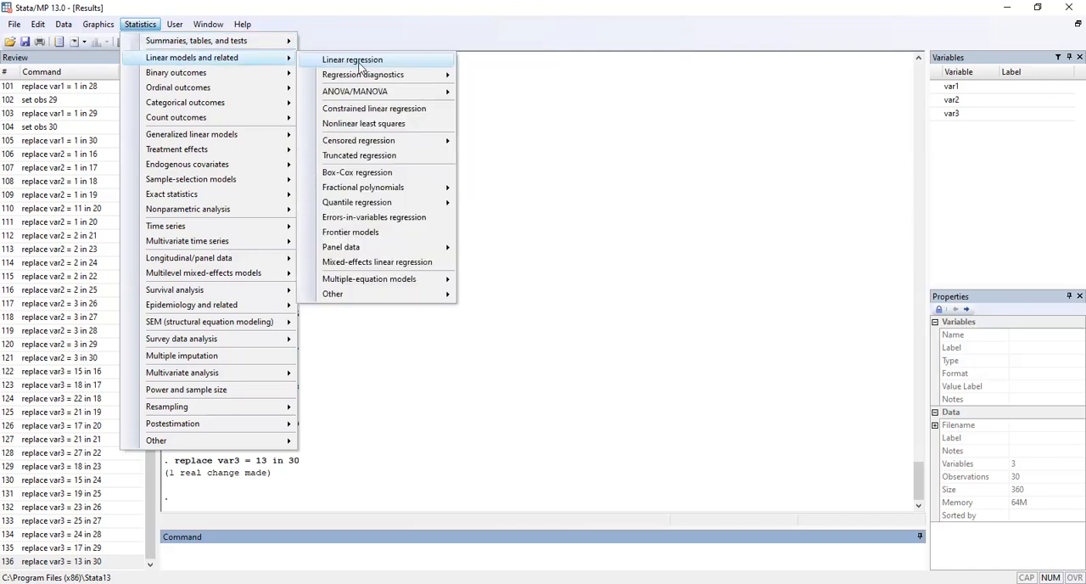
pyautogui.moveTo(371, 96)
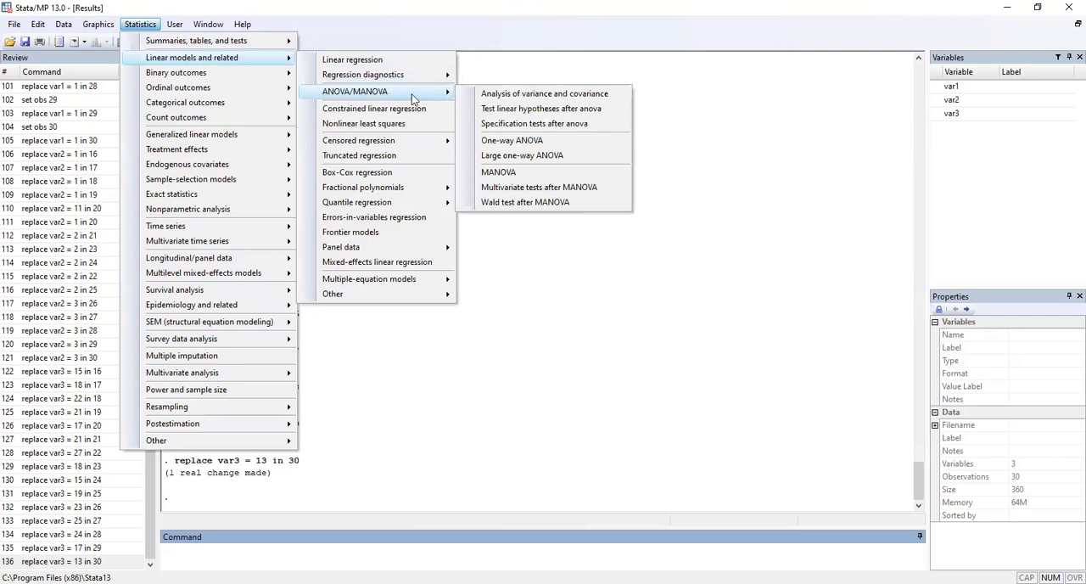
pyautogui.click(509, 175)
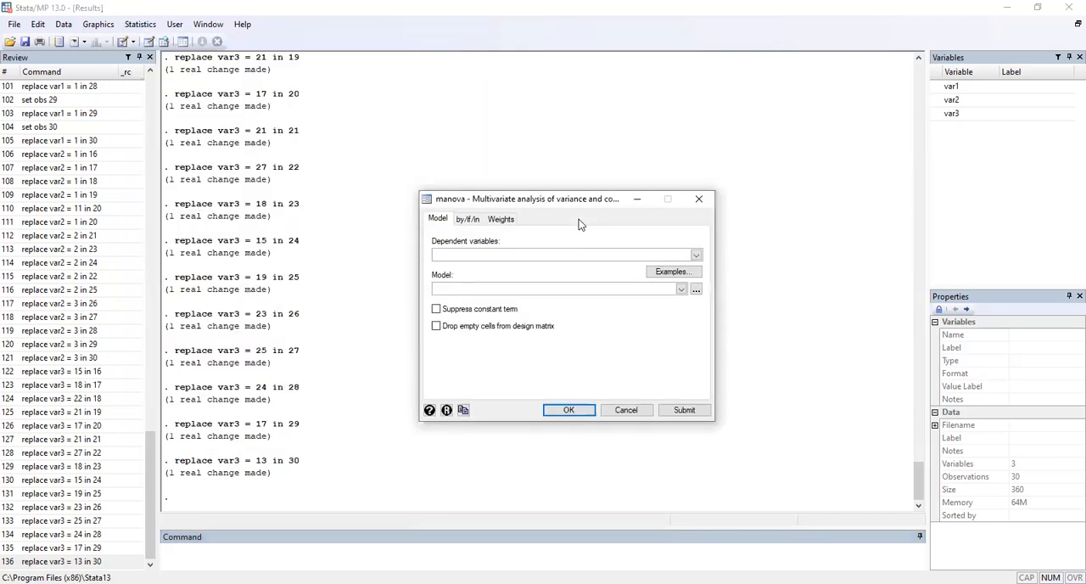
# Step: Run a MANOVA with var3 as the dependent variable and var1 and var2 as the model terms
pyautogui.click(695, 255)
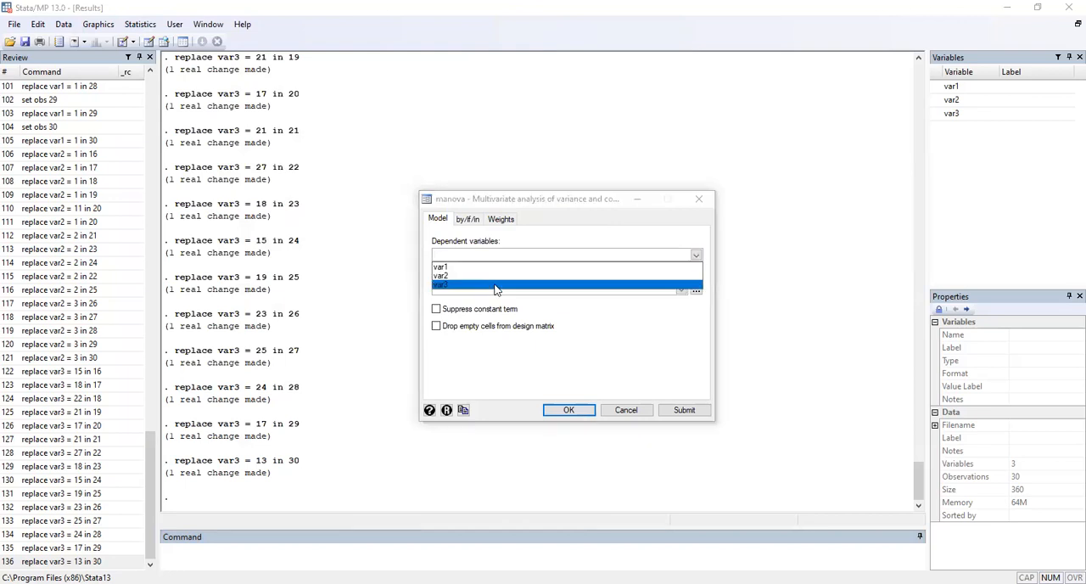
pyautogui.click(684, 284)
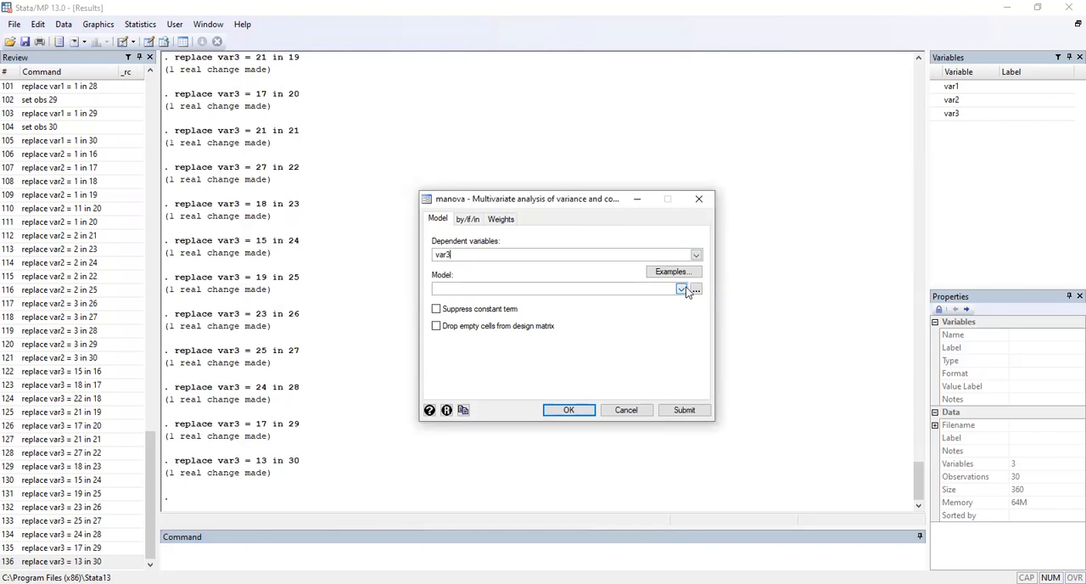
pyautogui.click(477, 304)
pyautogui.click(681, 288)
pyautogui.click(470, 309)
pyautogui.click(570, 412)
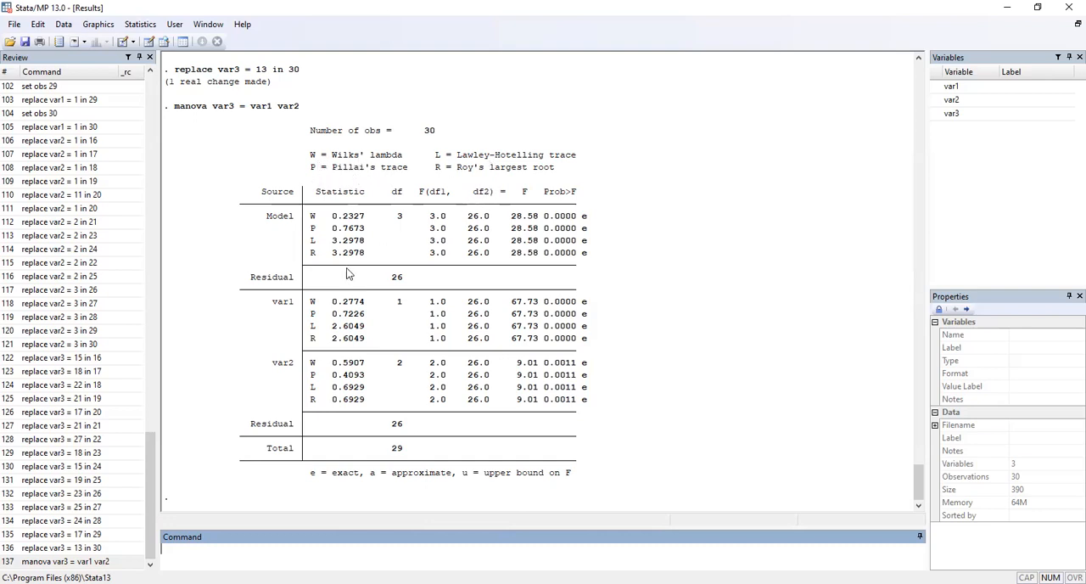
# Step: Examine the MANOVA output table, and switch to Photos to review the textbook's two-way ANOVA exercises
pyautogui.scroll(1, 347, 272)
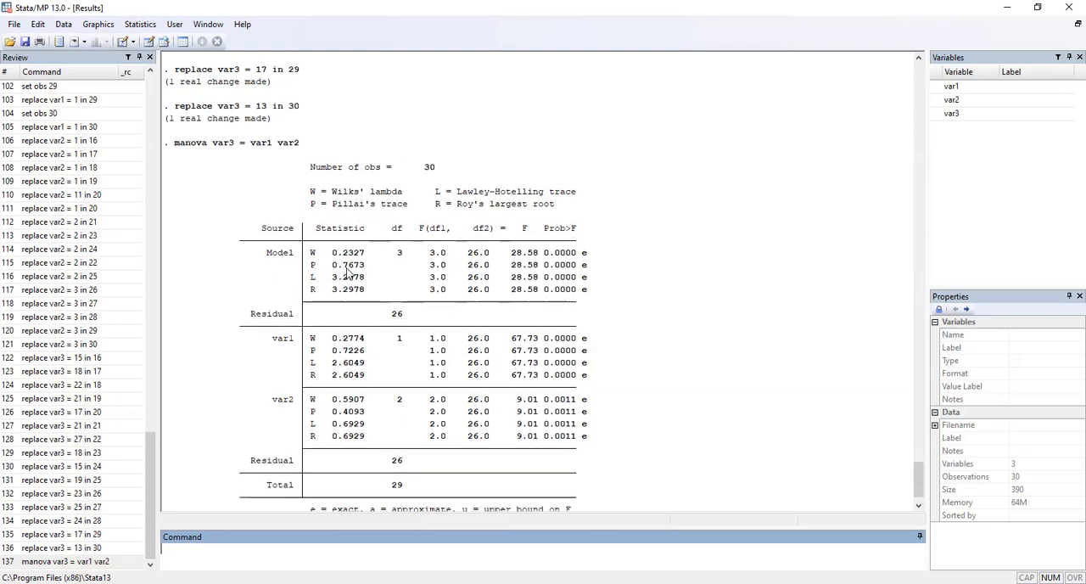
pyautogui.scroll(-1, 346, 272)
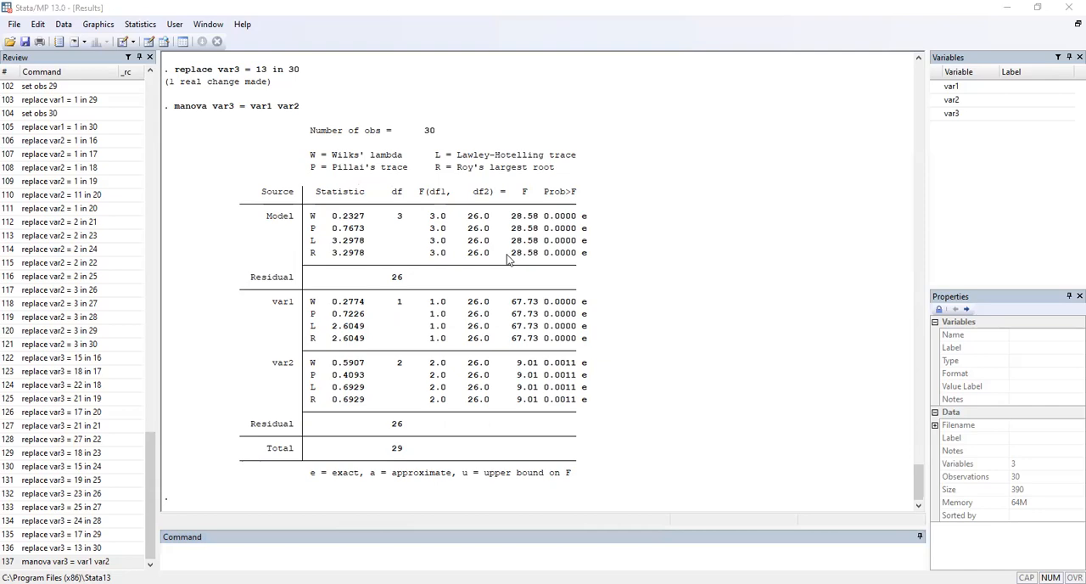
pyautogui.hotkey('alt', 'Tab')
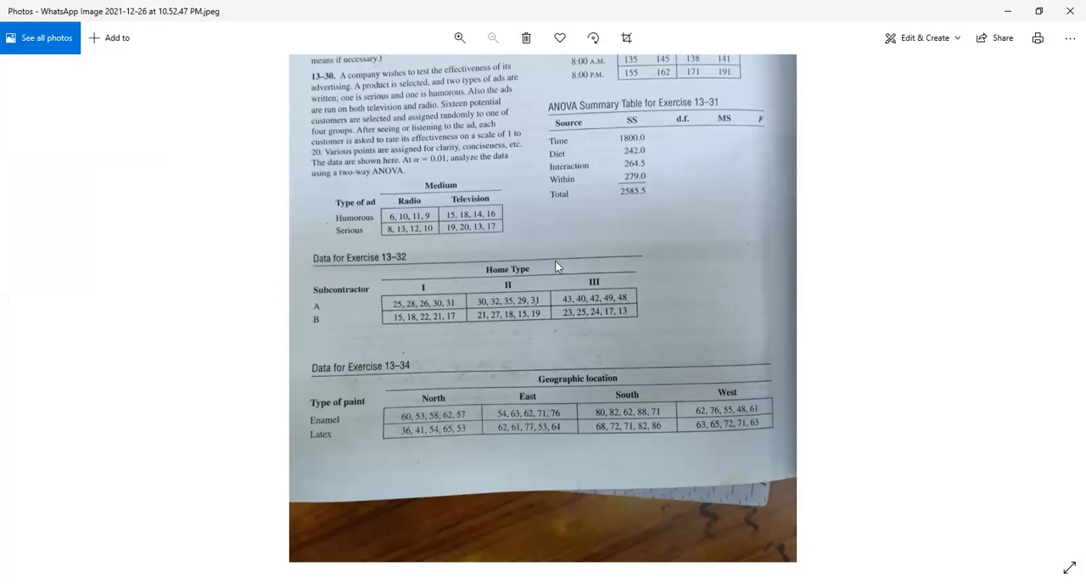
pyautogui.scroll(2, 455, 163)
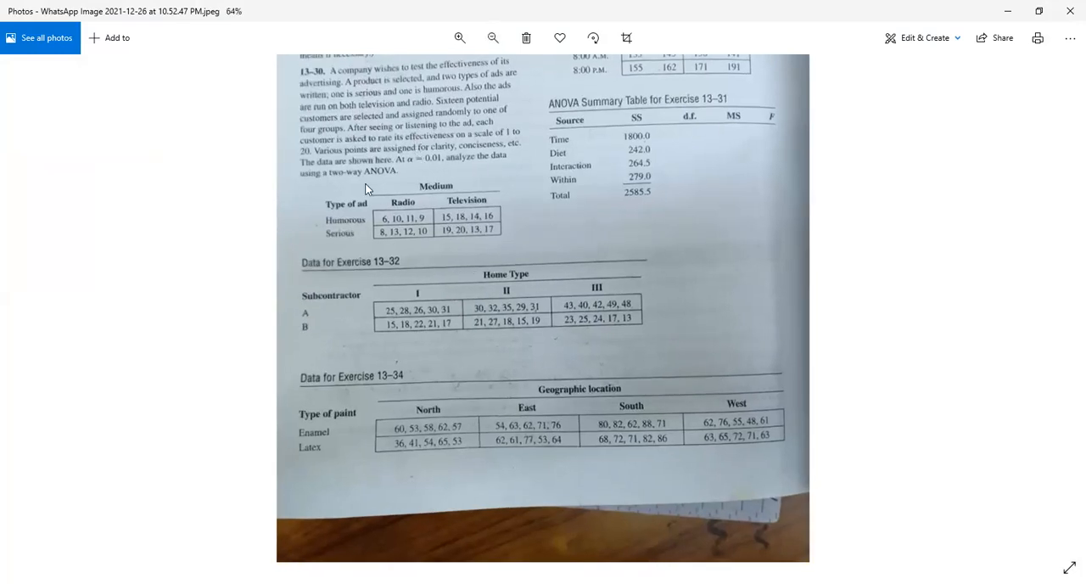
pyautogui.scroll(1, 380, 190)
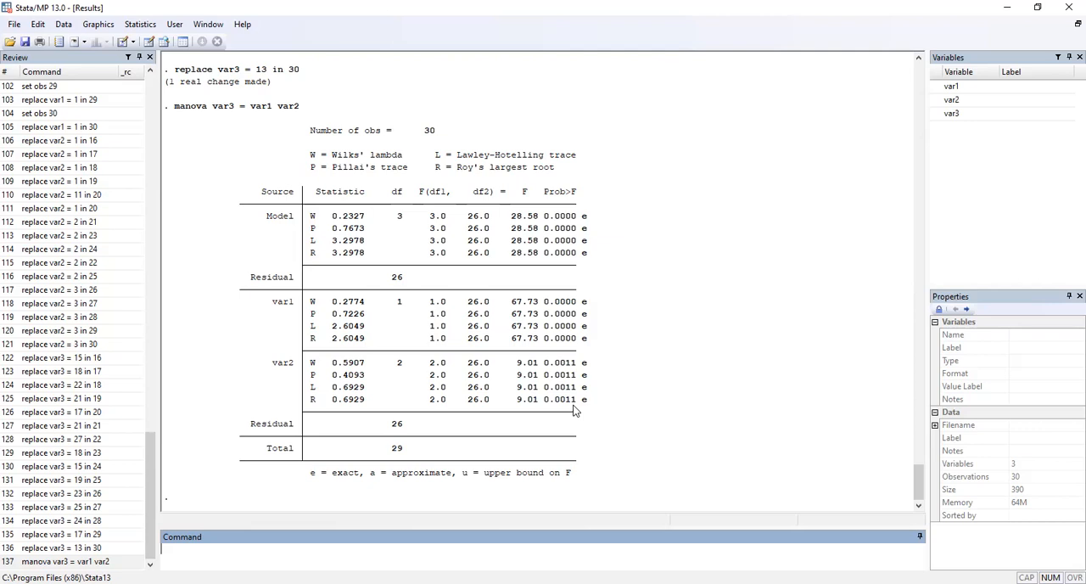
# Step: Close the current Stata session and open the Data Editor in edit mode in a new, empty one
pyautogui.click(1068, 7)
pyautogui.click(547, 323)
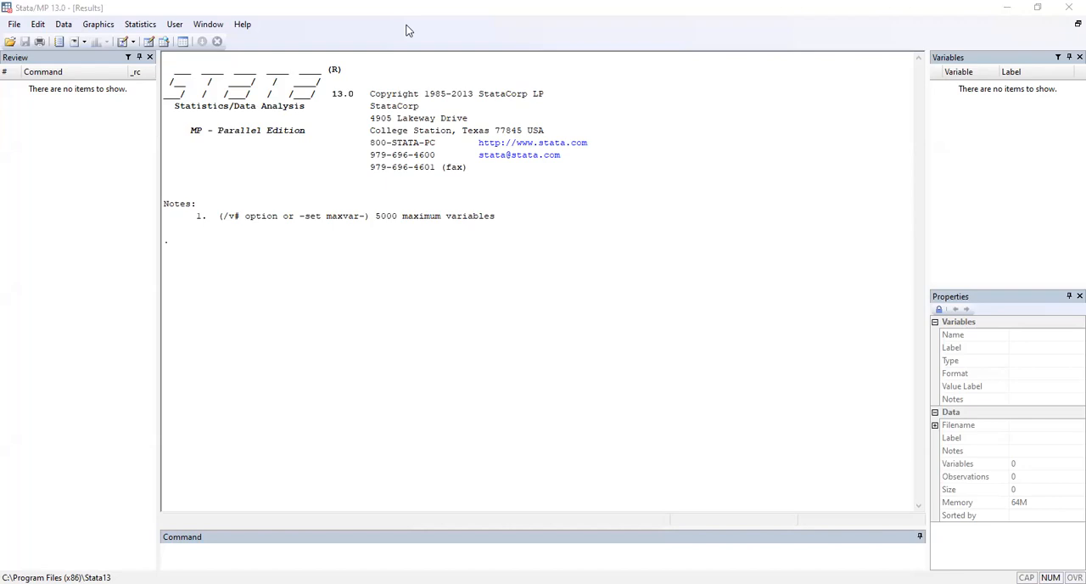
pyautogui.click(64, 26)
pyautogui.moveTo(111, 58)
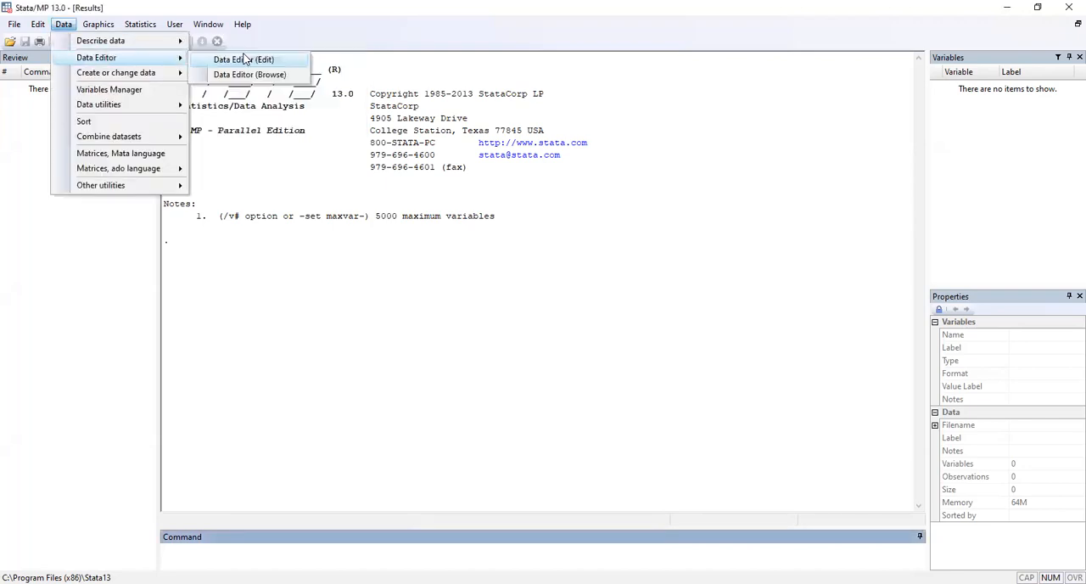
pyautogui.click(244, 60)
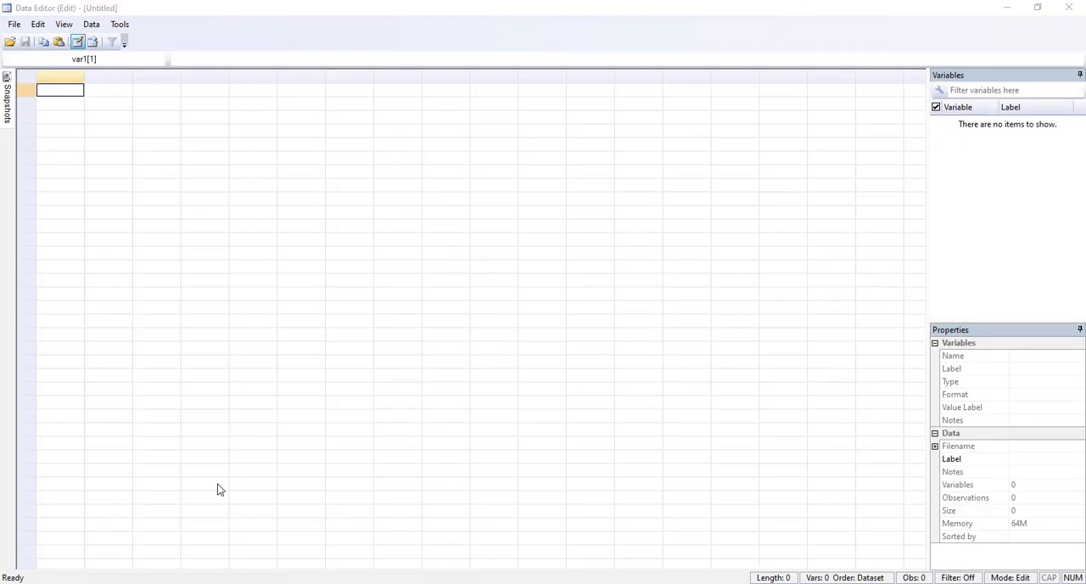
pyautogui.click(399, 524)
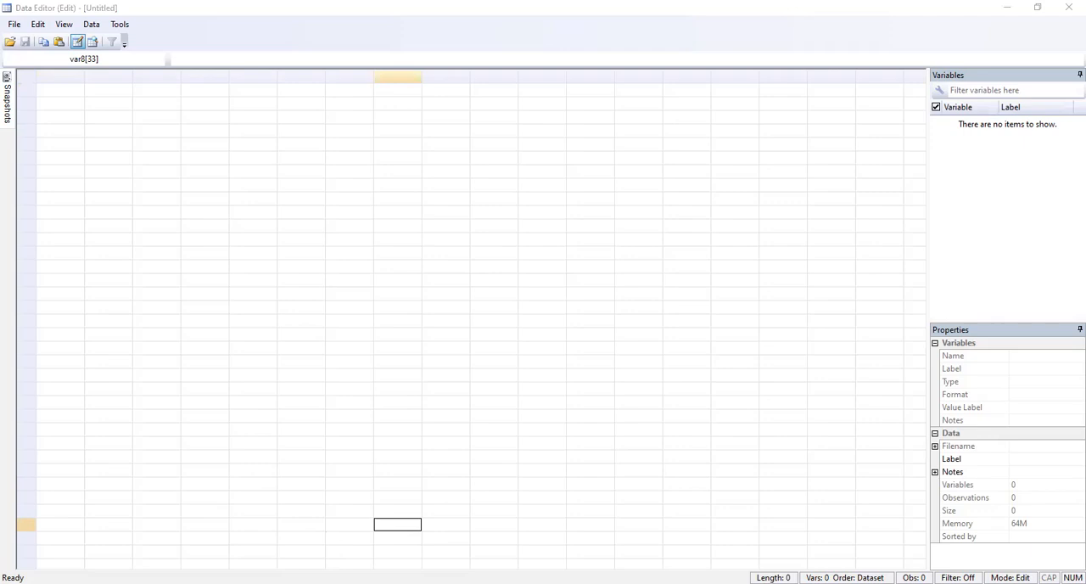
# Step: Minimize the Data Editor and Stata windows and restore the Photos window with the exercise page to a smaller size
pyautogui.click(1004, 10)
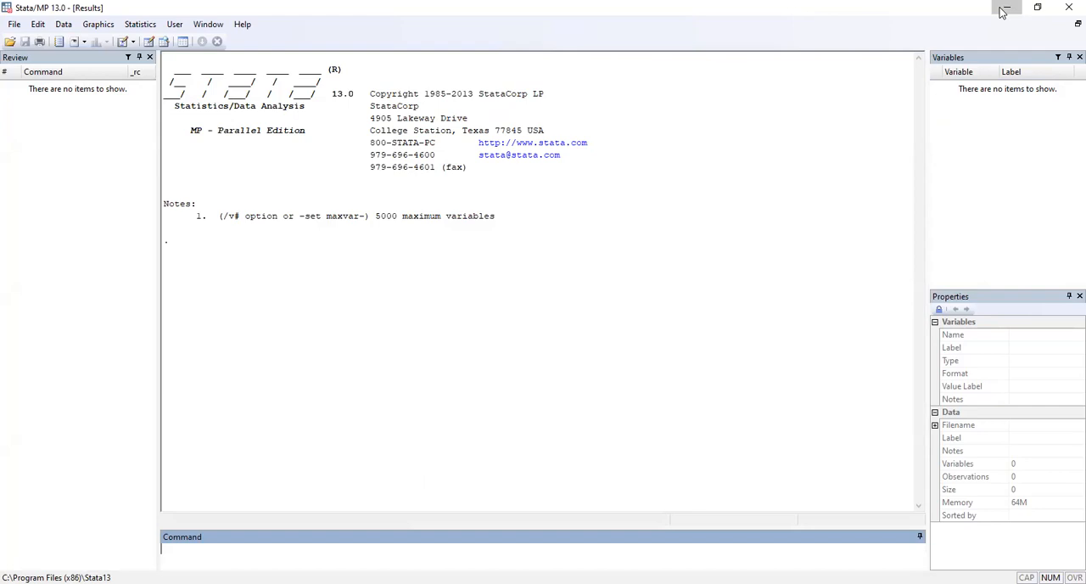
pyautogui.click(1004, 9)
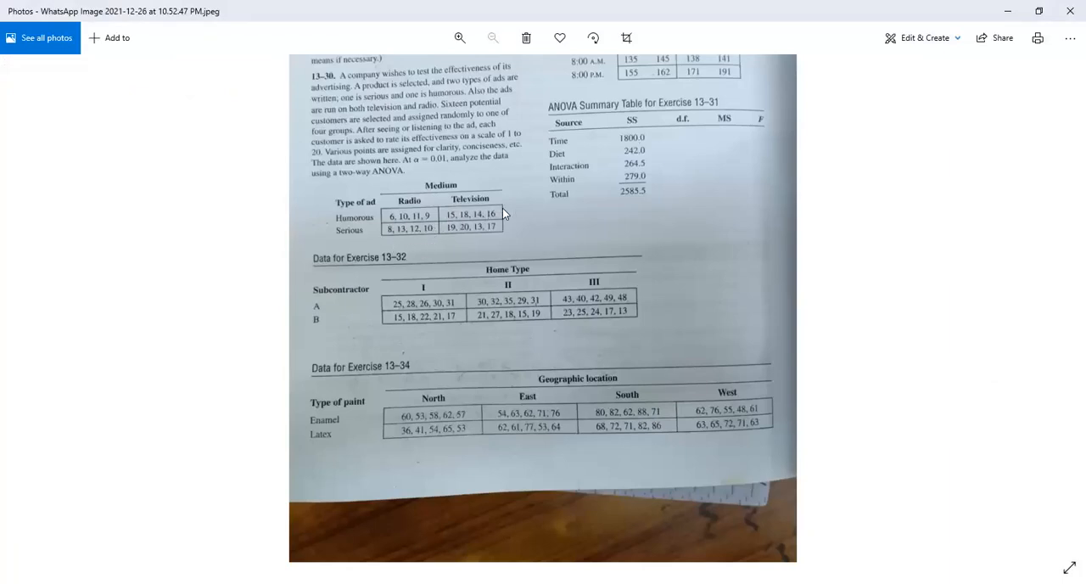
pyautogui.click(1036, 13)
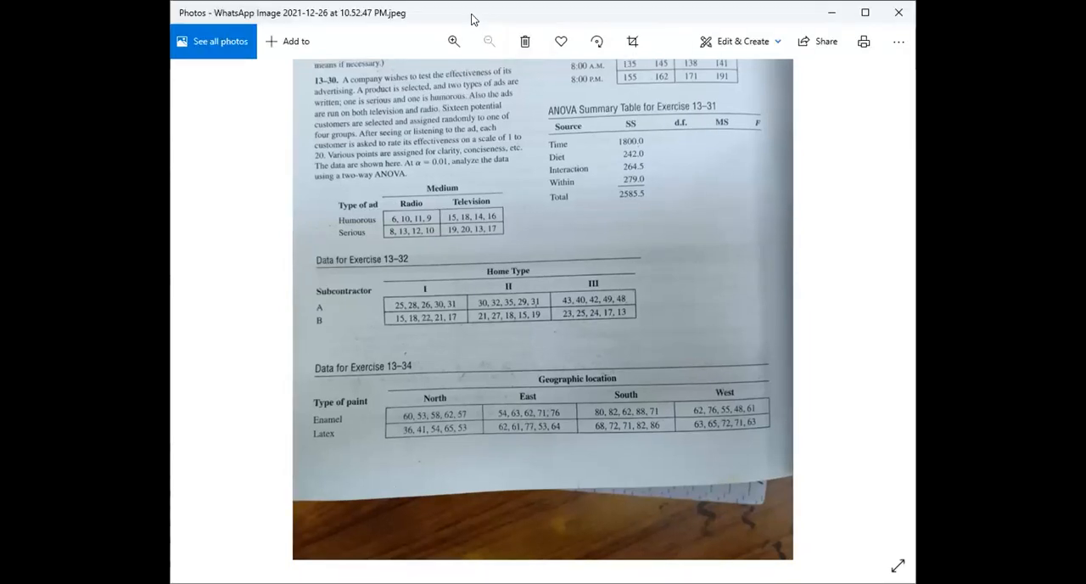
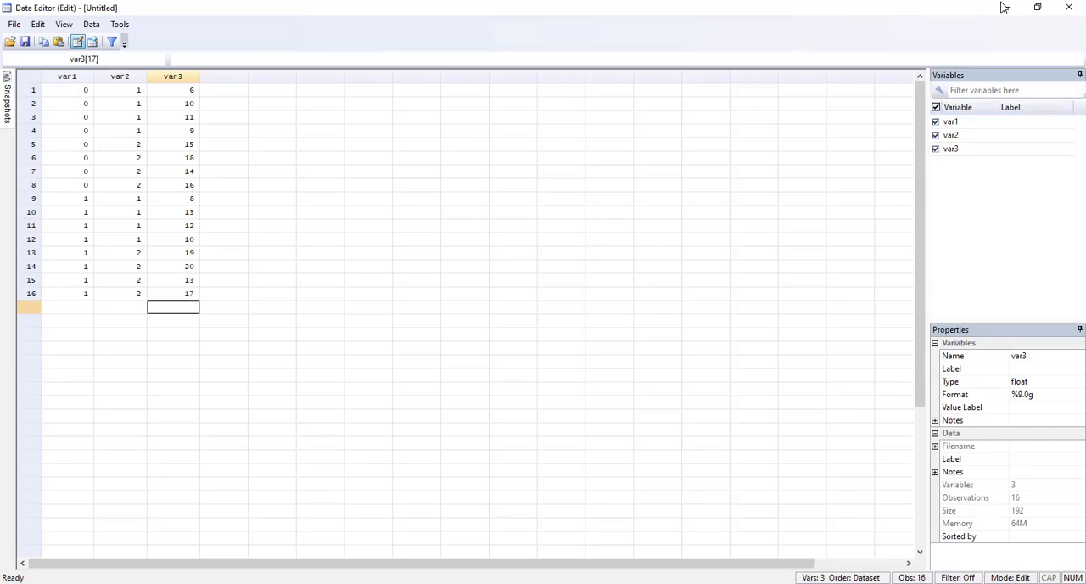
# Step: Minimize the Data Editor, review the two-way ANOVA exercise page in Photos, and return to the Stata results window
pyautogui.click(1004, 7)
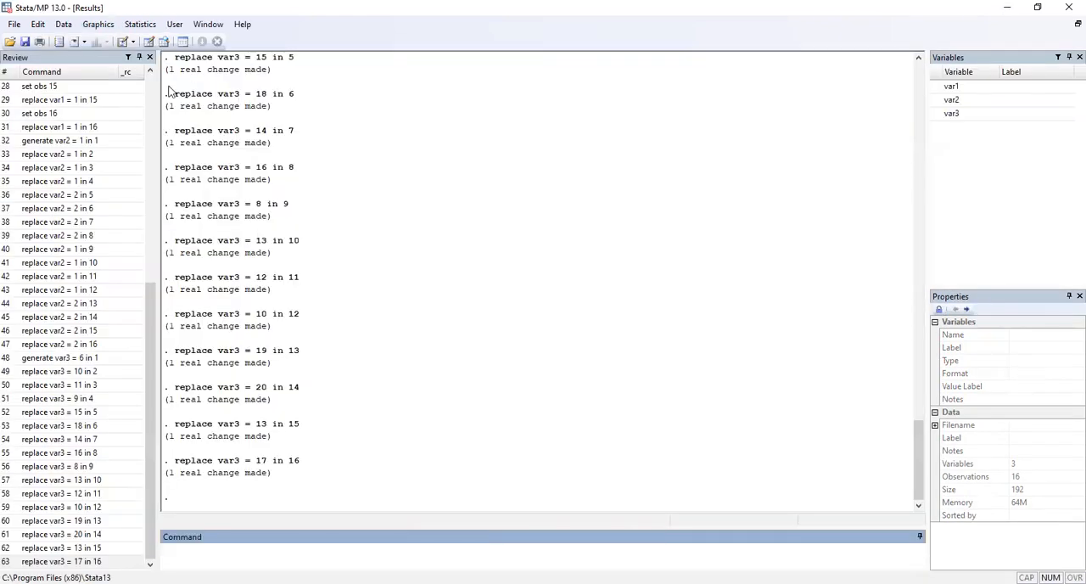
pyautogui.click(139, 28)
pyautogui.moveTo(203, 64)
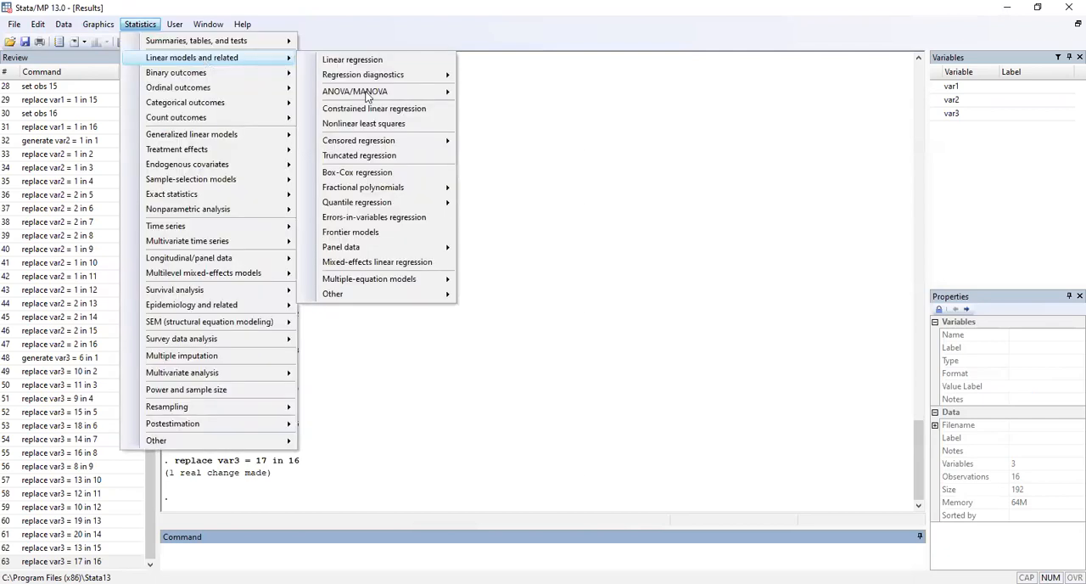
pyautogui.moveTo(366, 95)
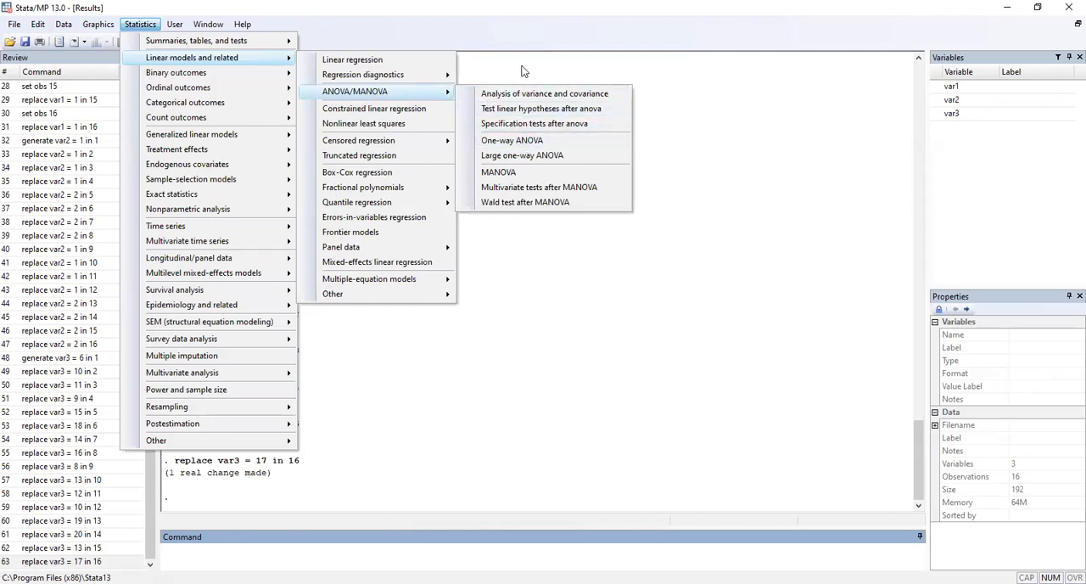
pyautogui.click(845, 541)
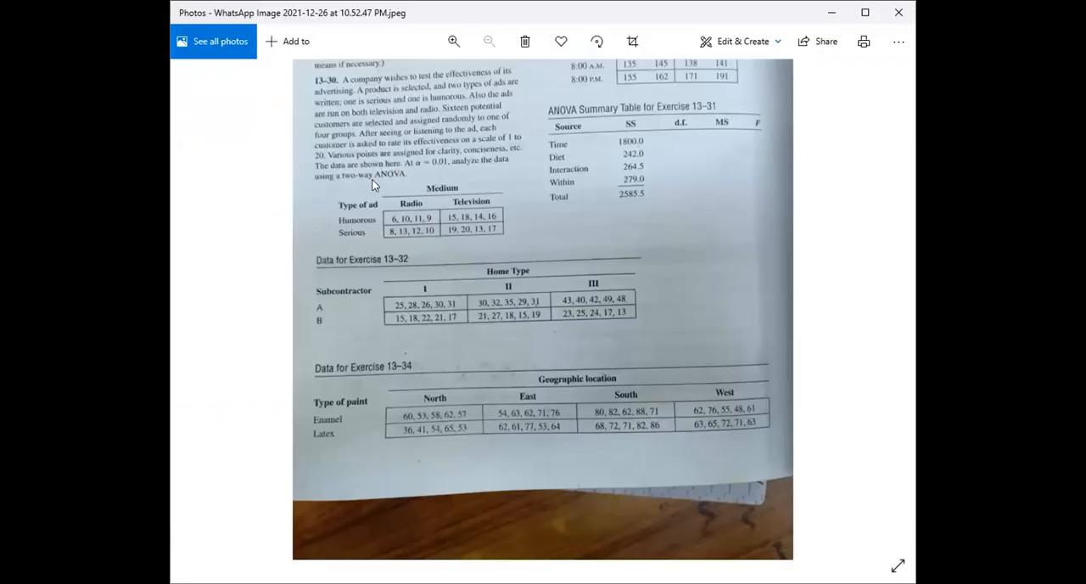
pyautogui.click(823, 11)
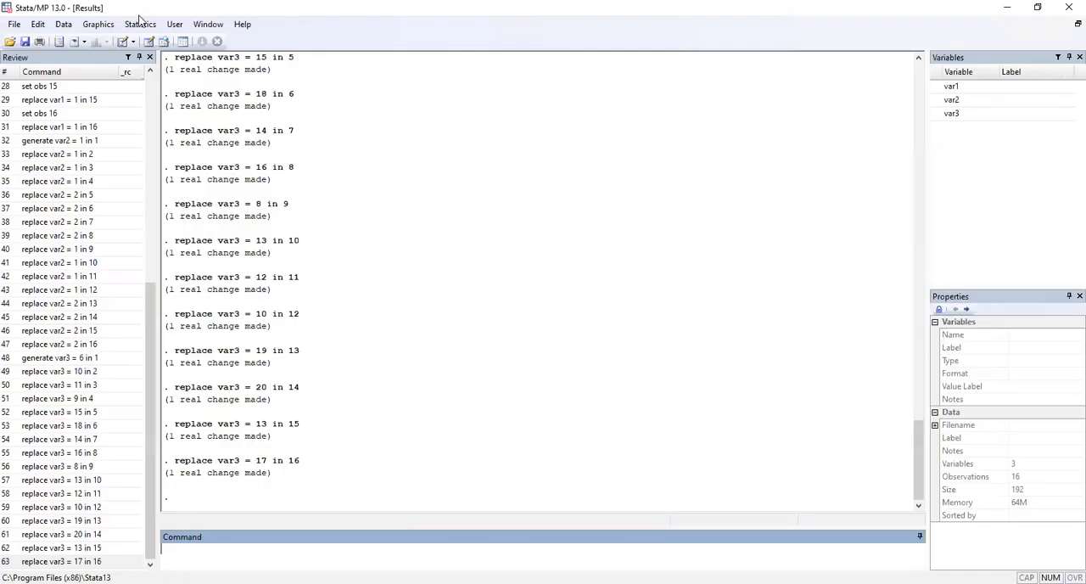
pyautogui.click(140, 24)
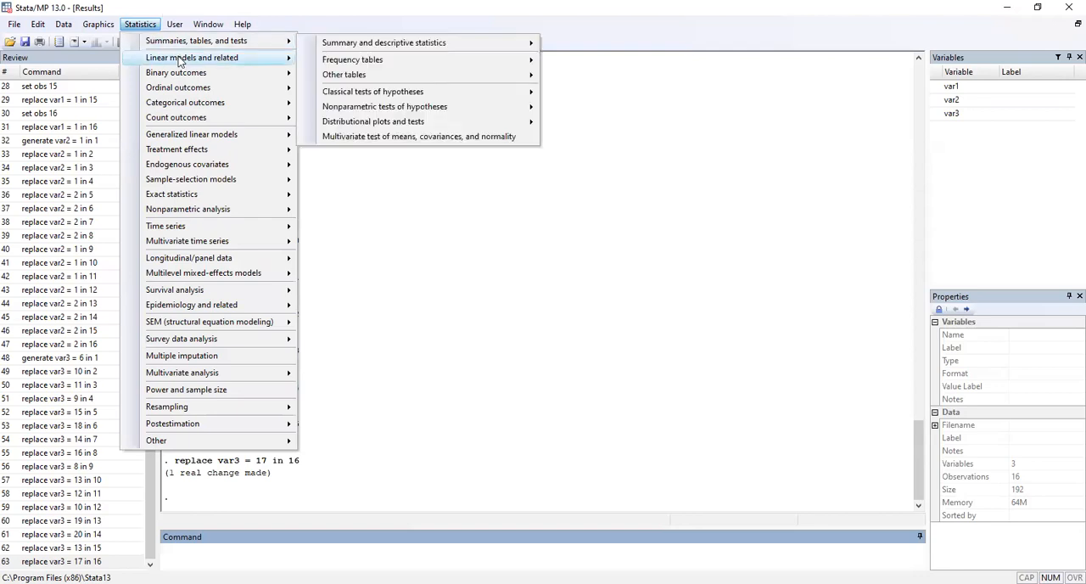
pyautogui.moveTo(179, 59)
pyautogui.moveTo(363, 96)
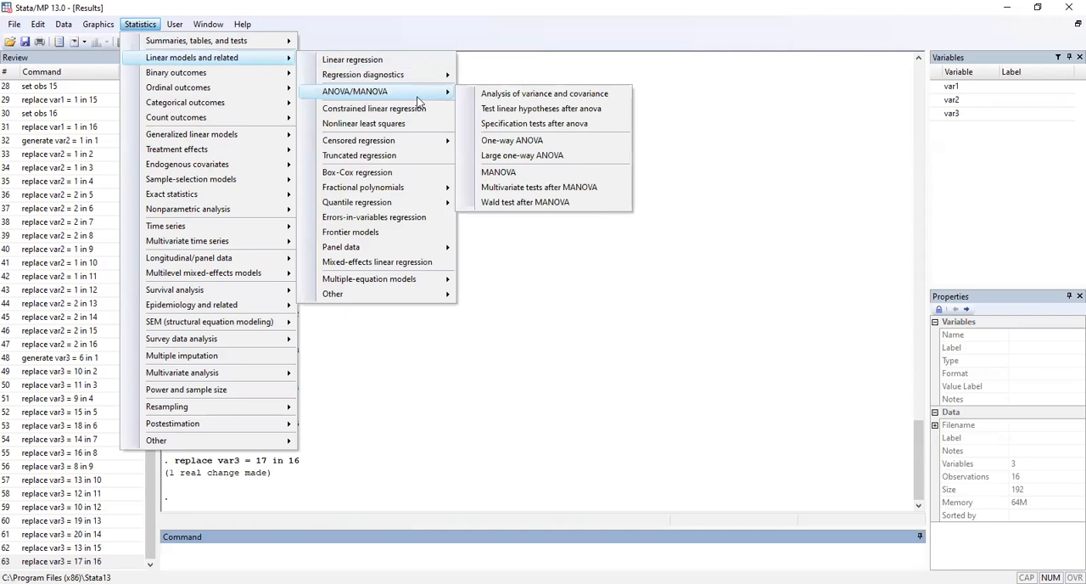
pyautogui.click(523, 146)
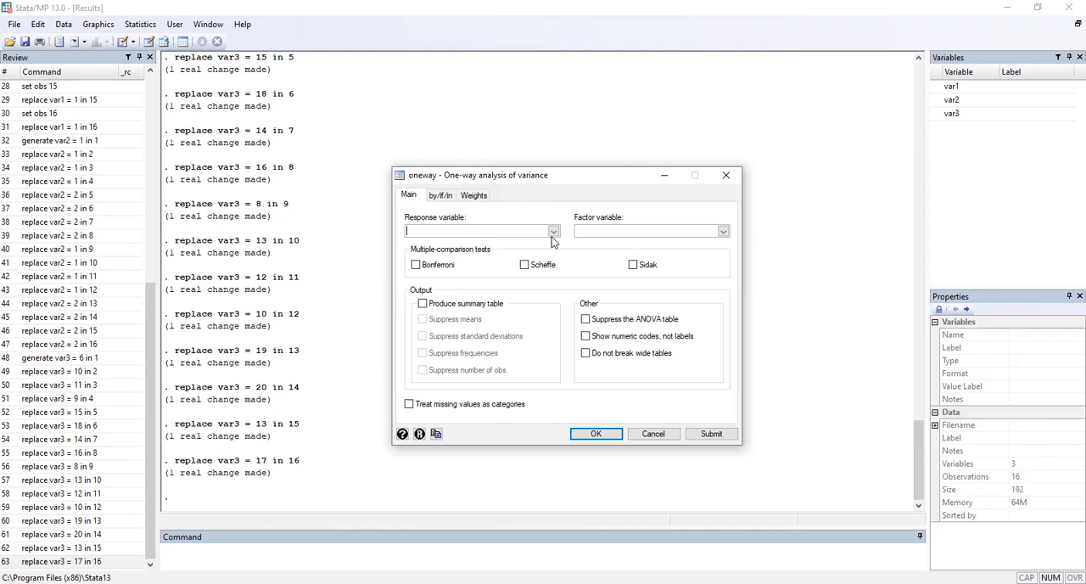
pyautogui.click(552, 233)
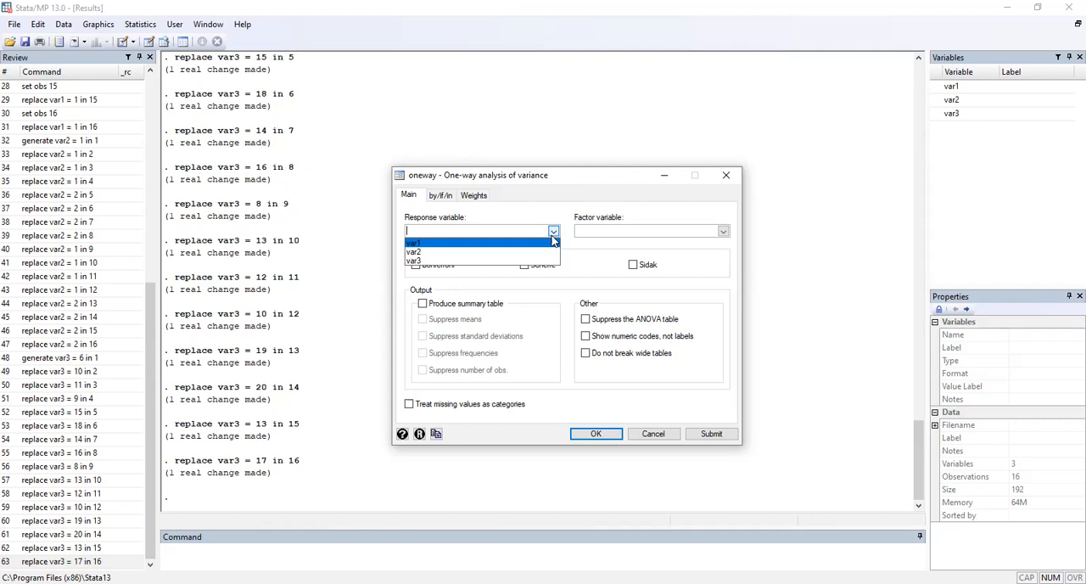
pyautogui.click(726, 175)
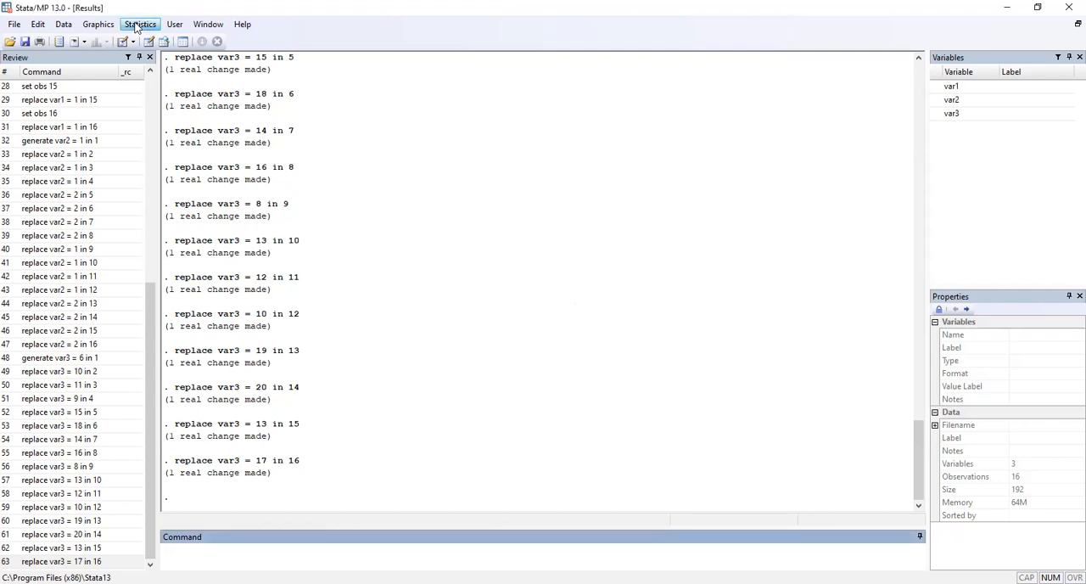
# Step: Run a MANOVA on the advertising data with var3 as the dependent variable and var1 and var2 as the model terms
pyautogui.click(136, 27)
pyautogui.moveTo(191, 41)
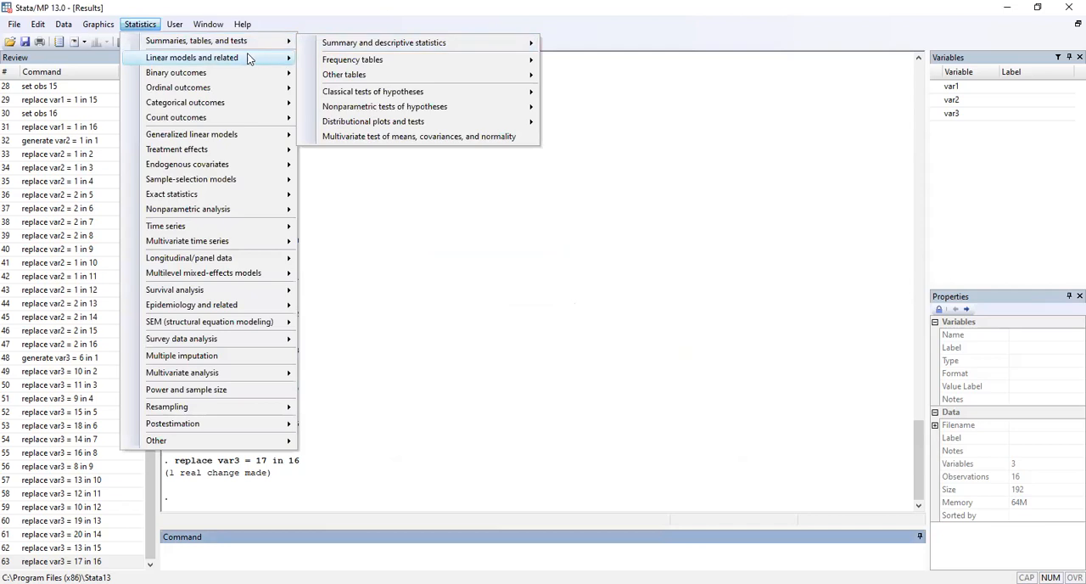
pyautogui.moveTo(221, 58)
pyautogui.moveTo(389, 91)
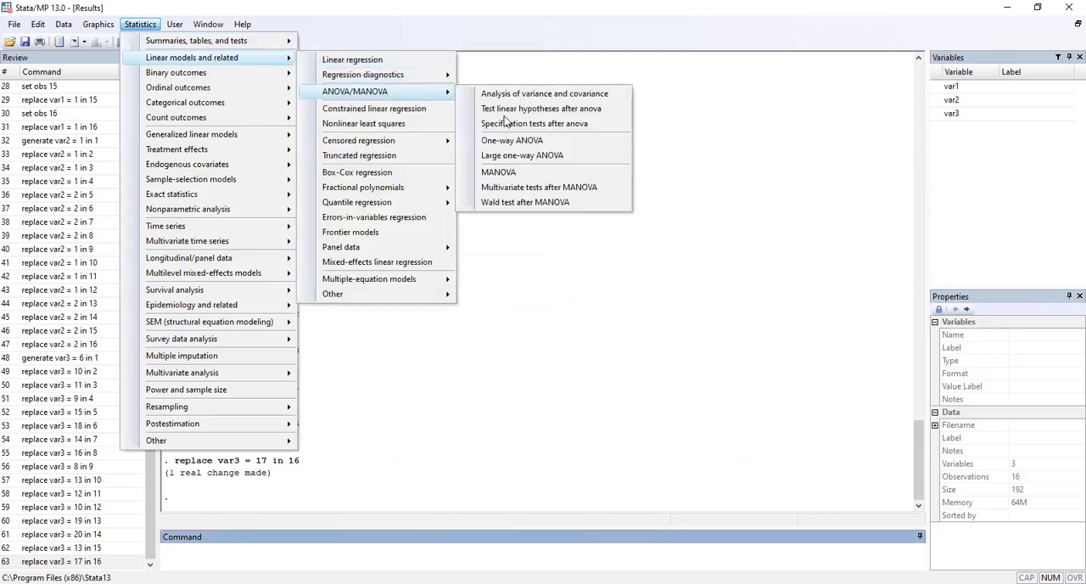
pyautogui.click(526, 173)
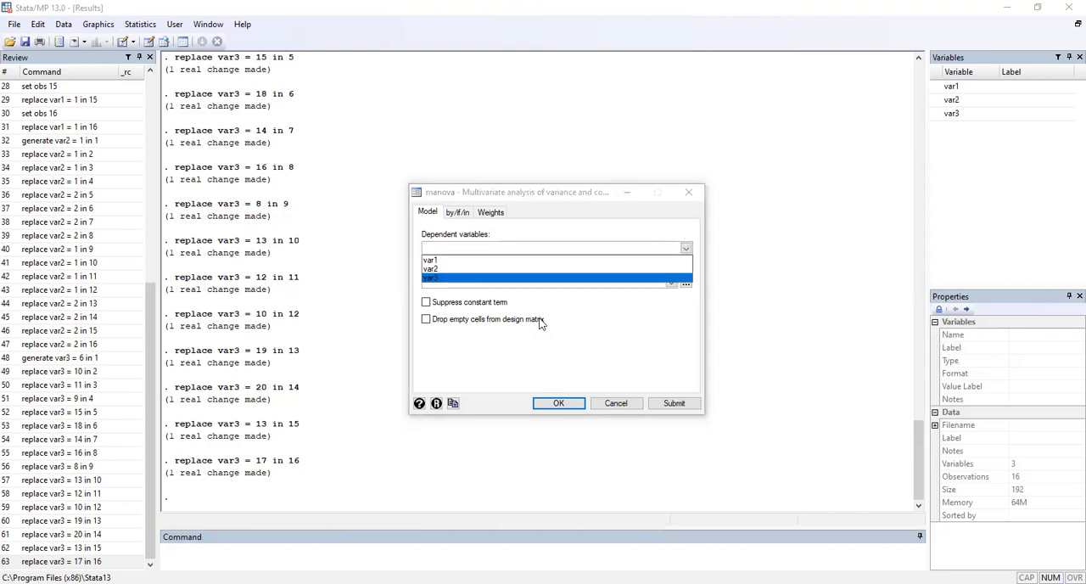
pyautogui.click(438, 259)
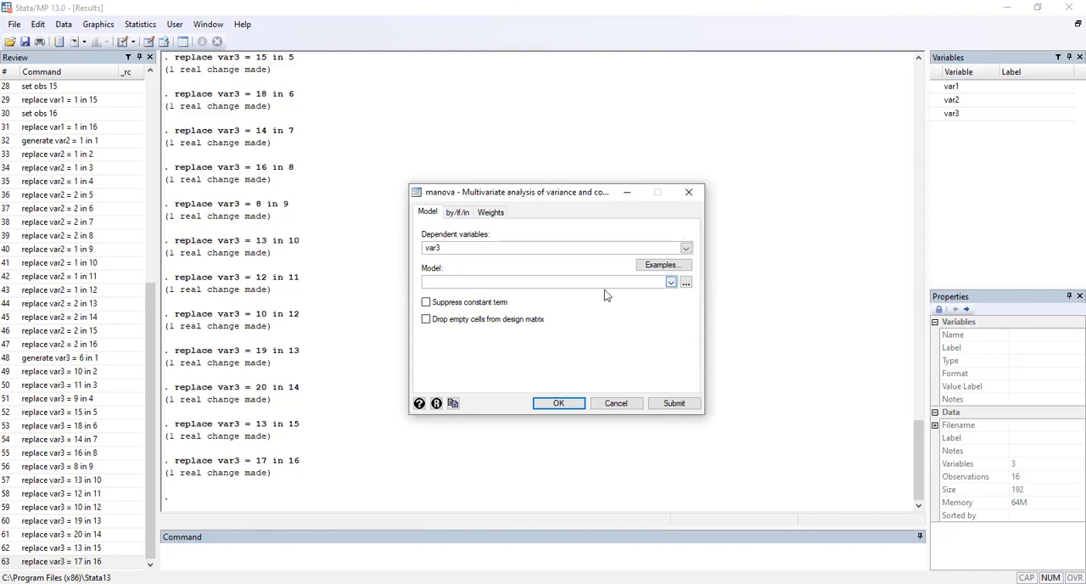
pyautogui.click(671, 282)
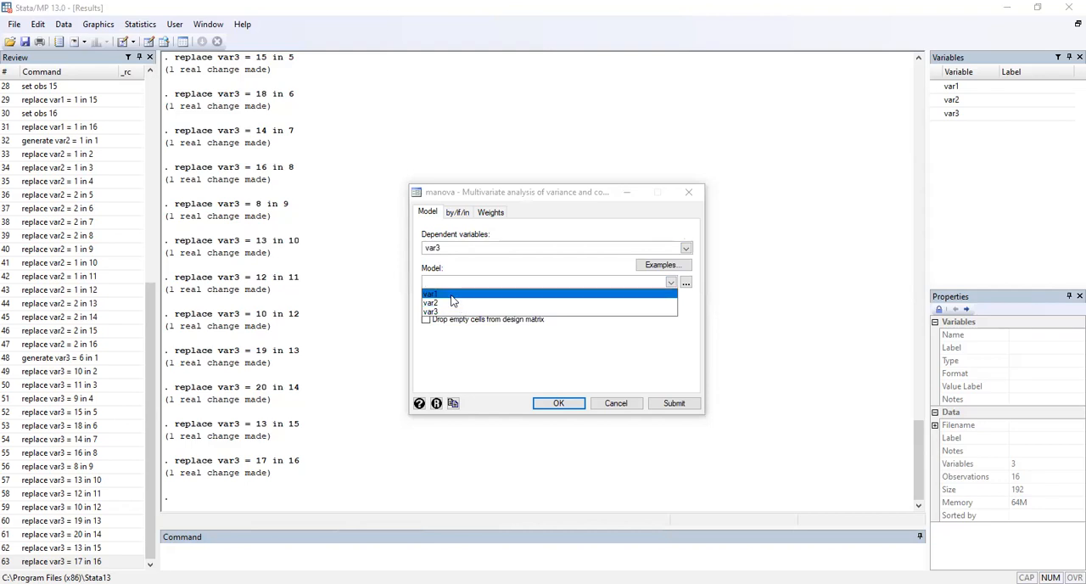
pyautogui.click(617, 371)
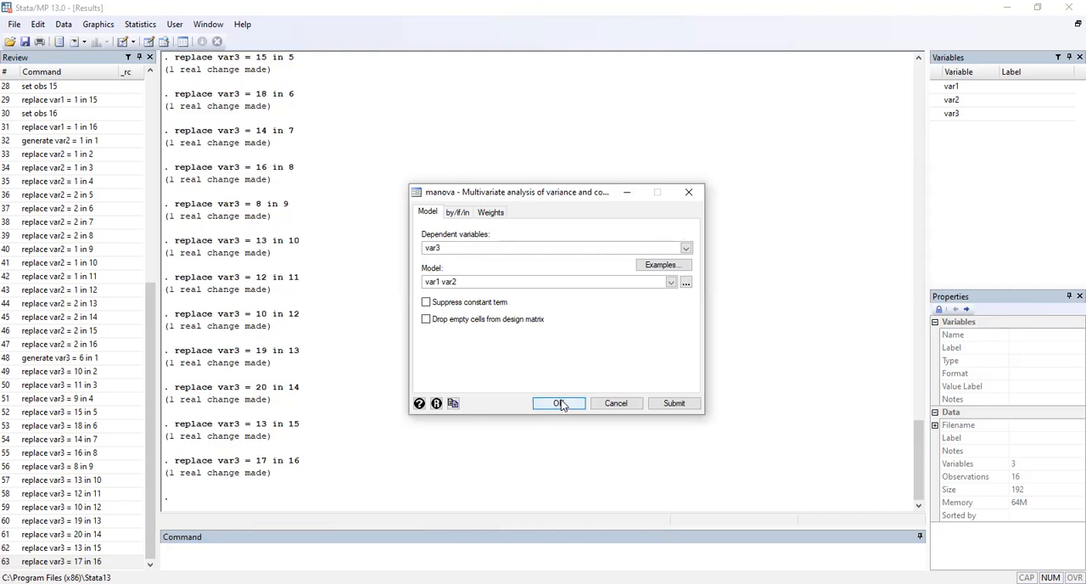
pyautogui.click(558, 403)
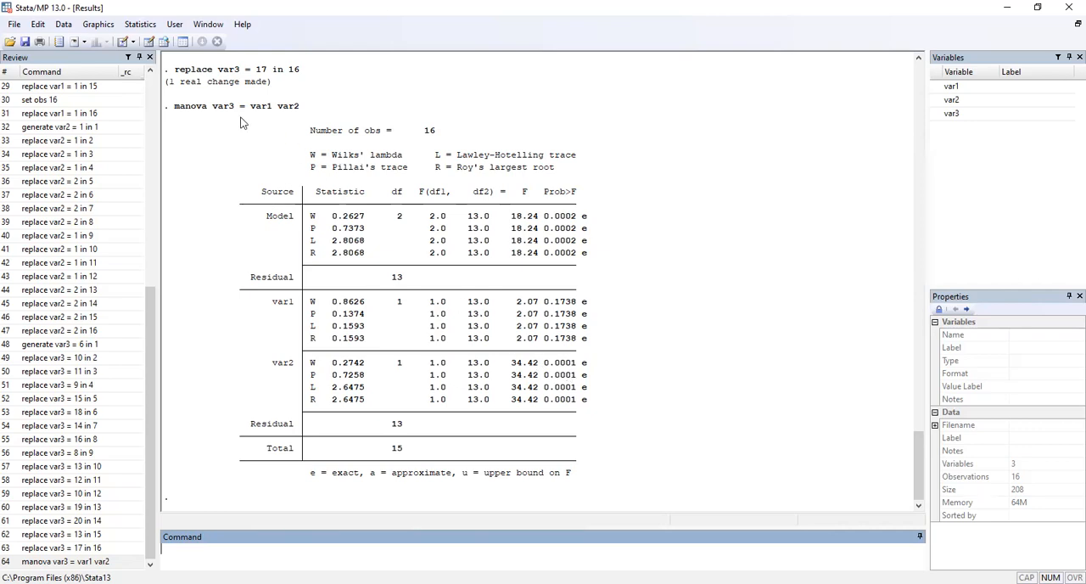
# Step: Reopen the Data Editor in edit mode to review the entered var1, var2 and var3 data
pyautogui.click(64, 23)
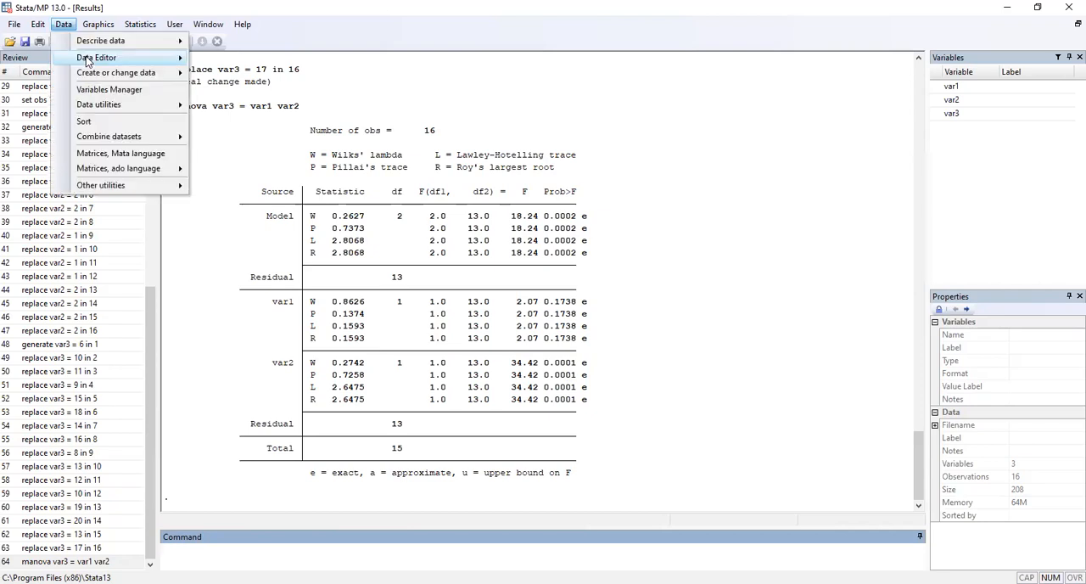
pyautogui.moveTo(86, 60)
pyautogui.click(214, 63)
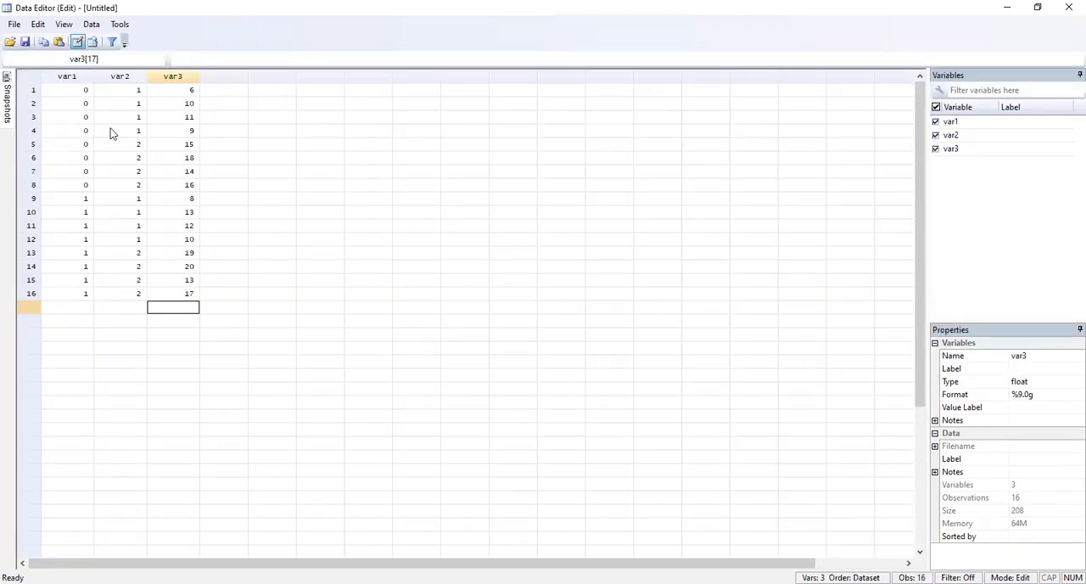